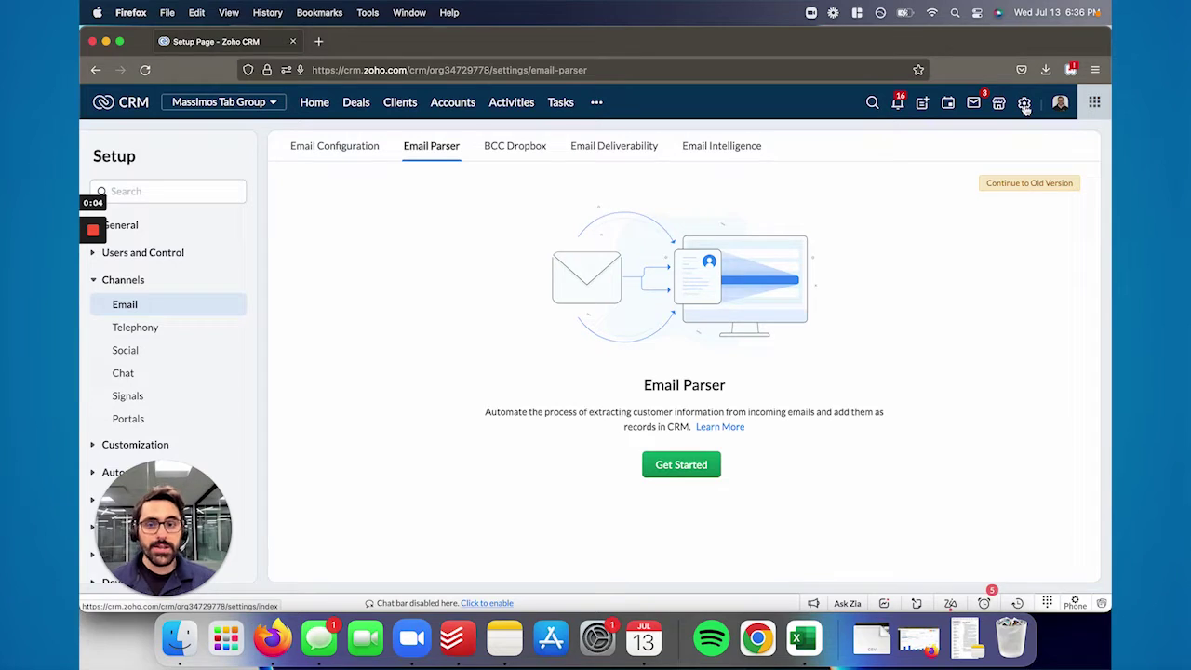
# Find Email Parser through the Setup search ('mail p') and open its settings
pyautogui.click(1024, 105)
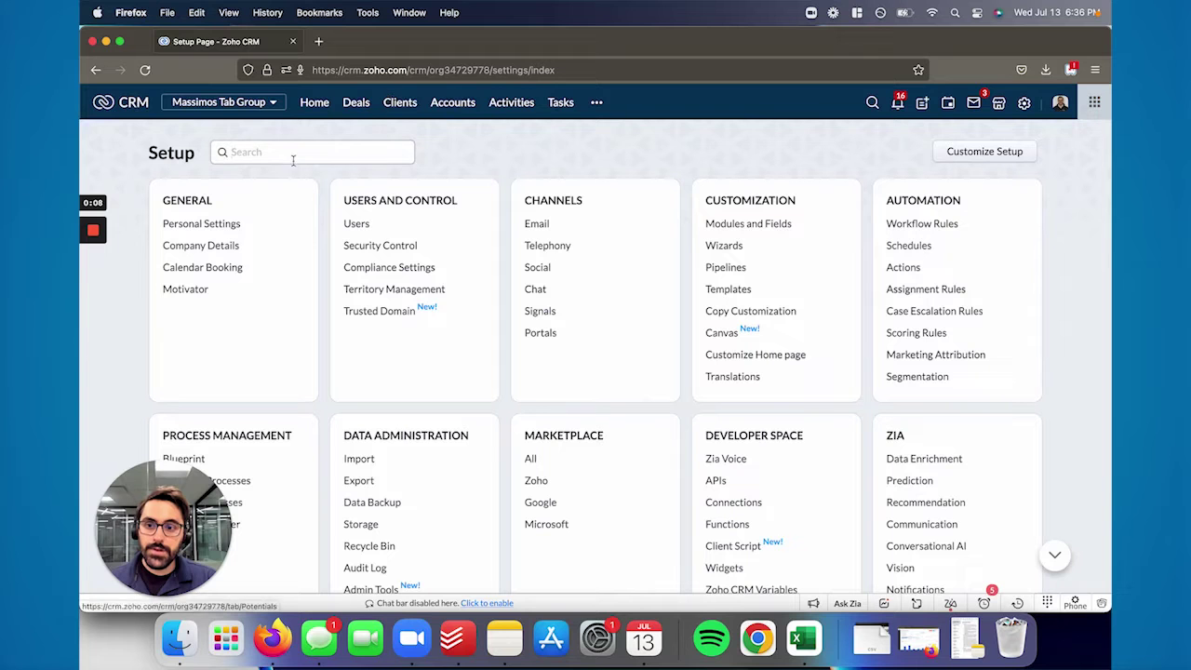
pyautogui.click(293, 156)
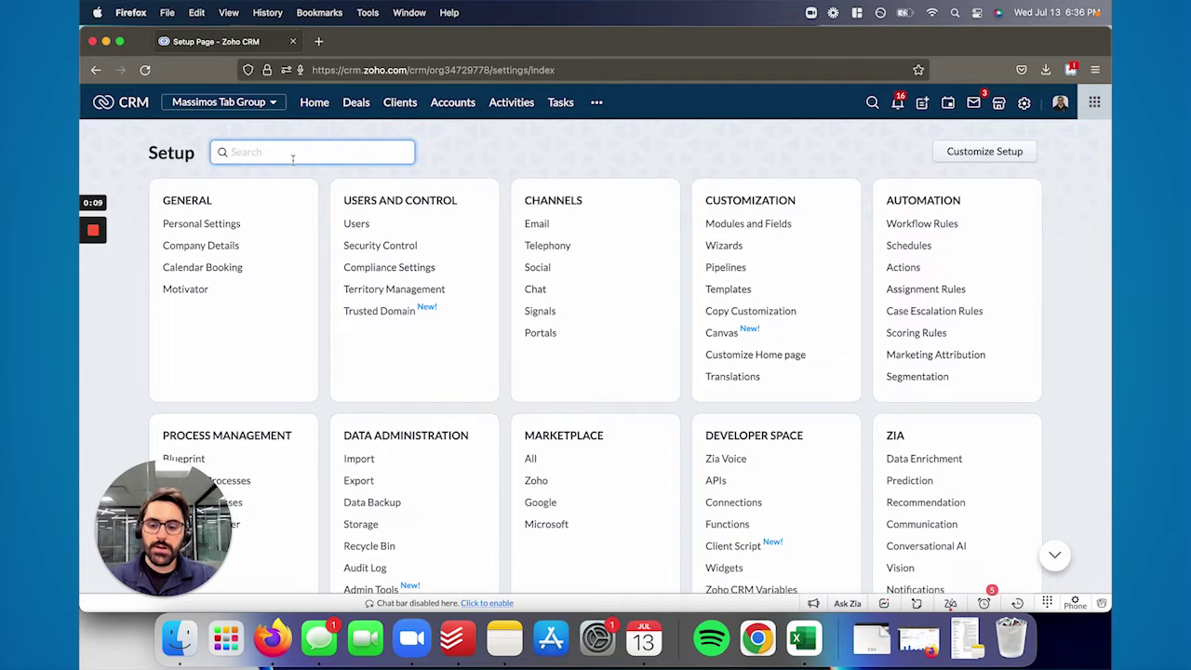
pyautogui.write('mail p')
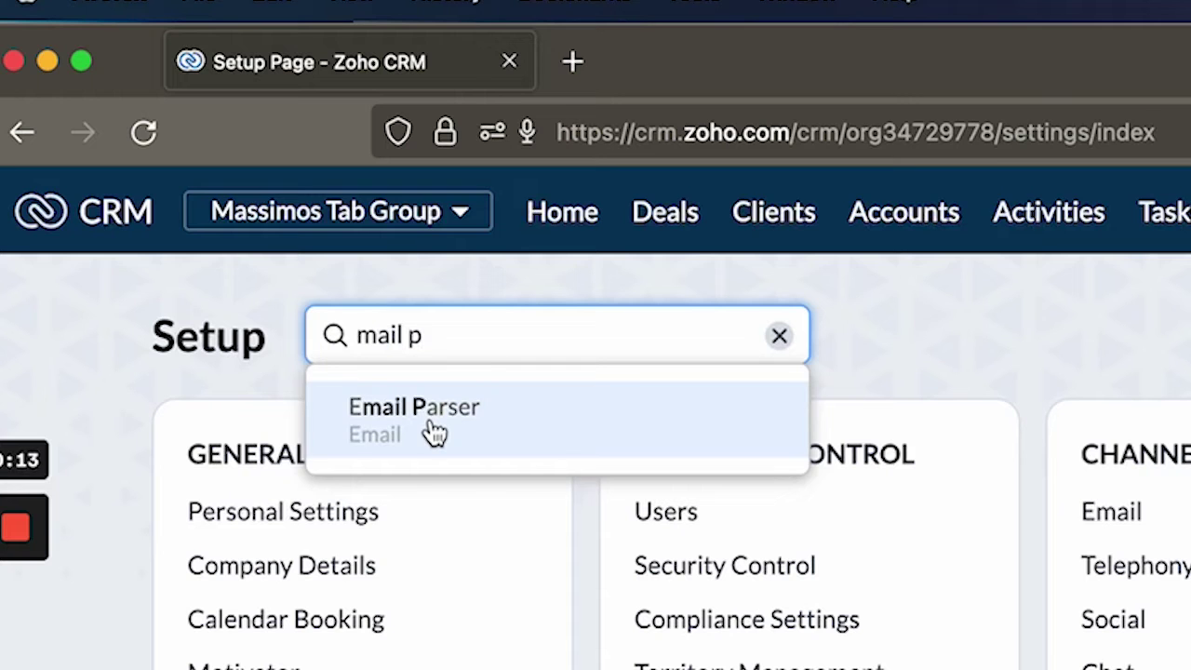
pyautogui.click(434, 431)
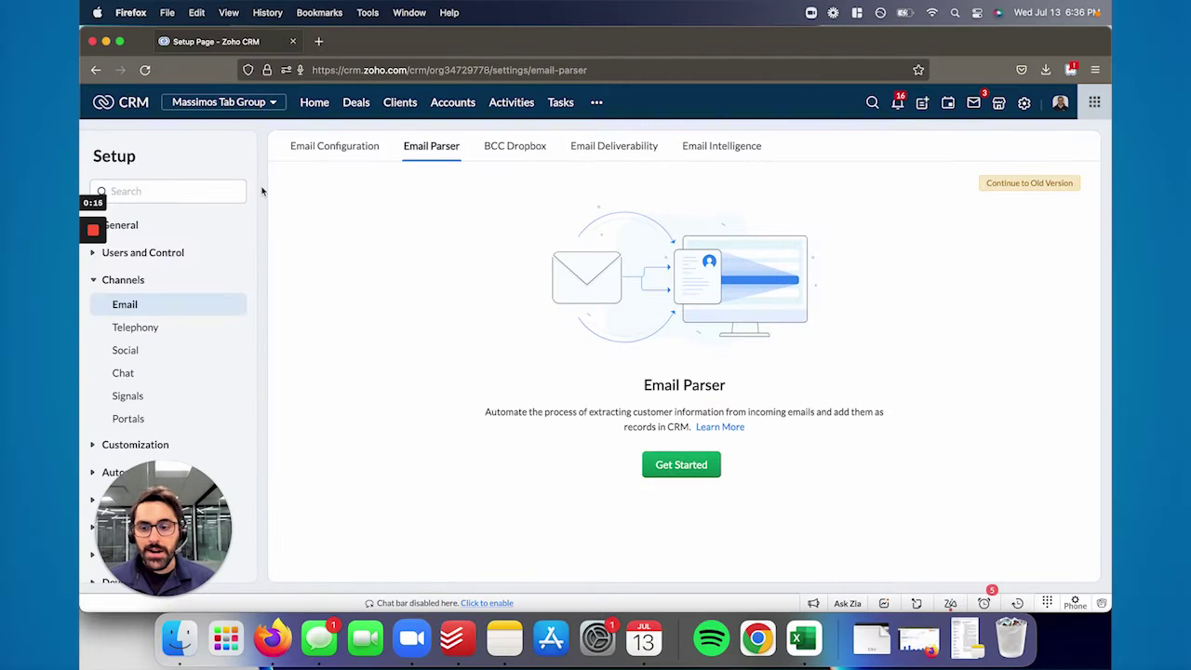
# Switch to the new email parser, confirm, dismiss Reminders, and start its setup
pyautogui.click(998, 182)
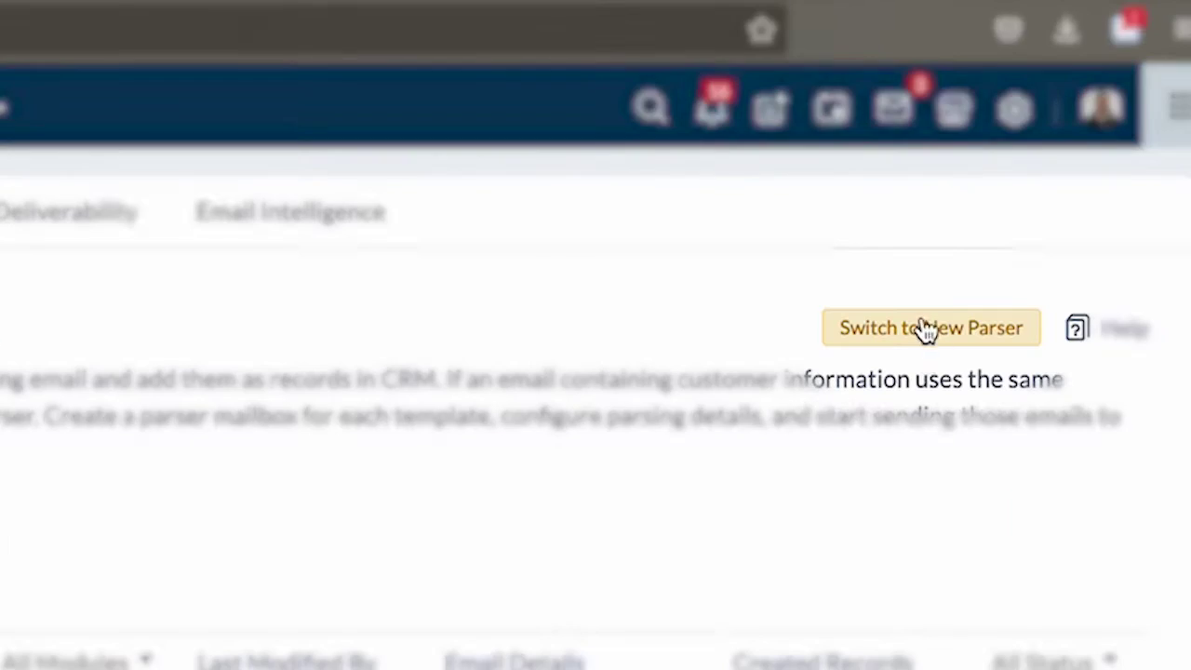
pyautogui.click(923, 328)
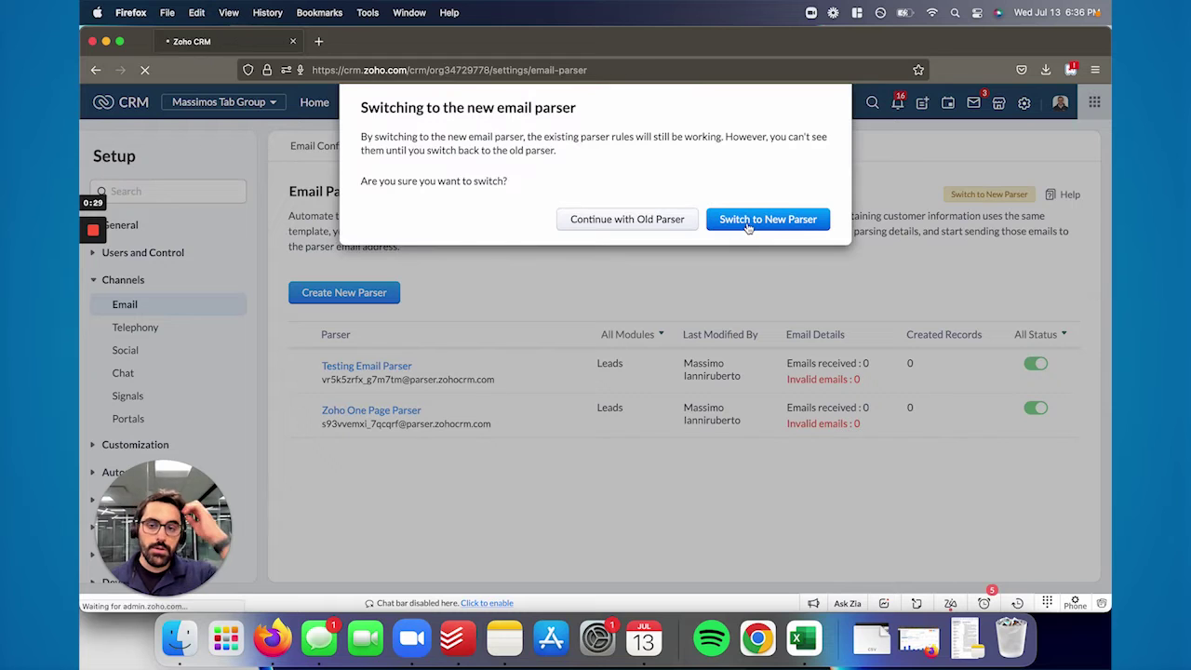
pyautogui.click(749, 219)
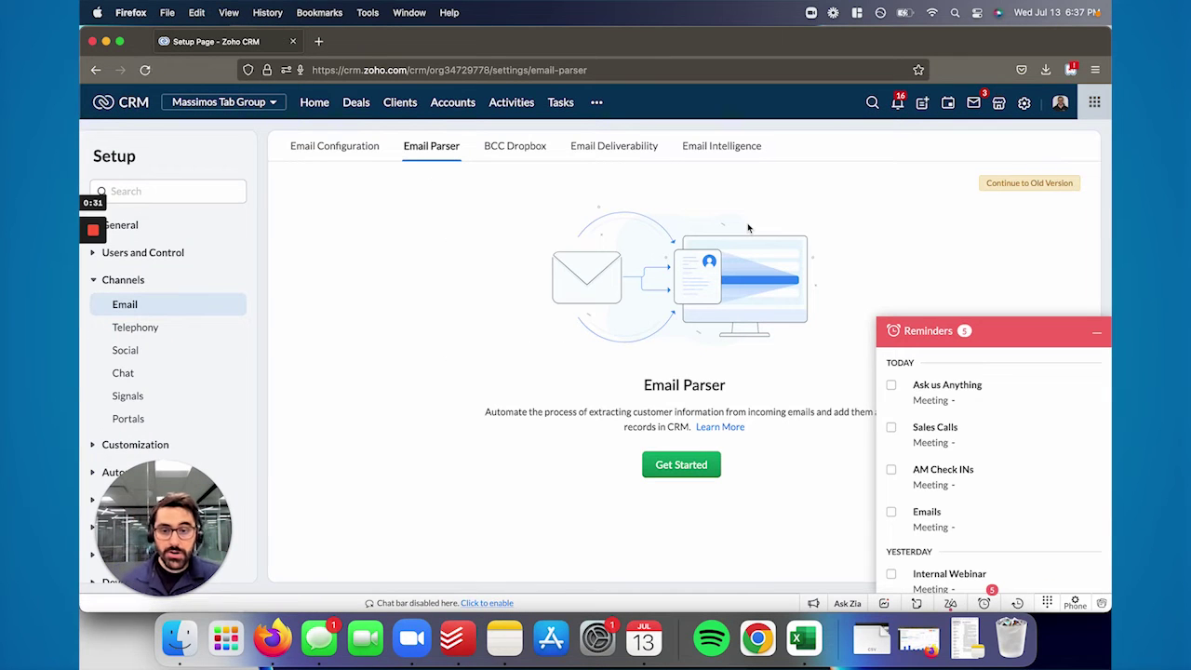
pyautogui.click(1084, 335)
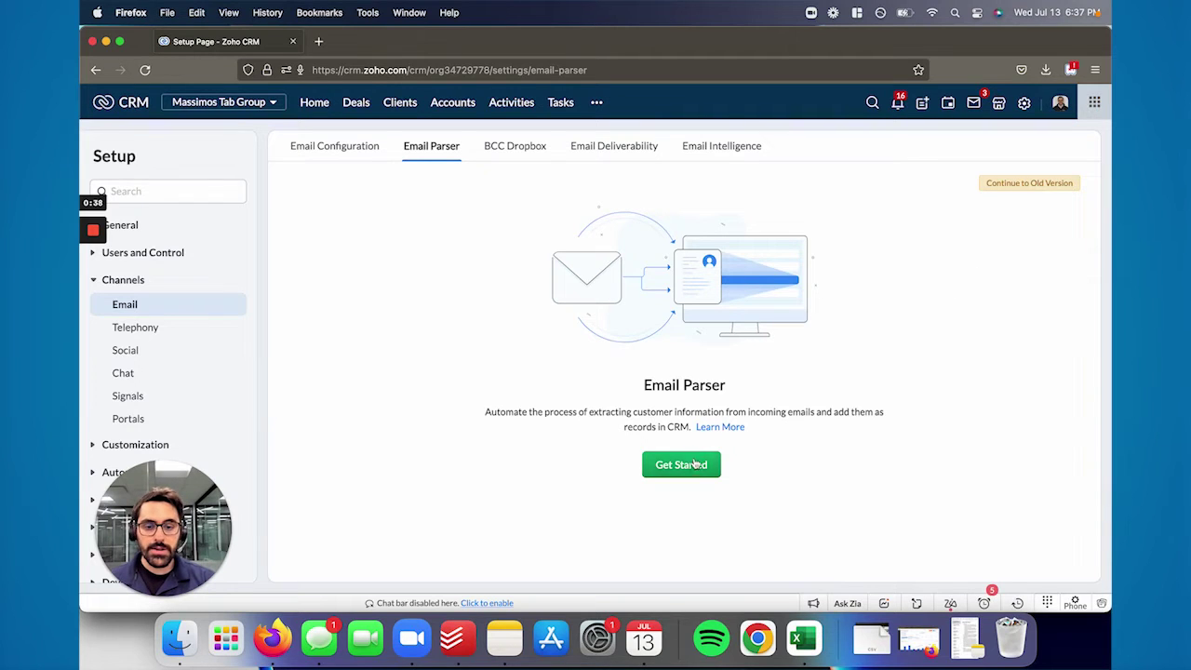
pyautogui.click(696, 464)
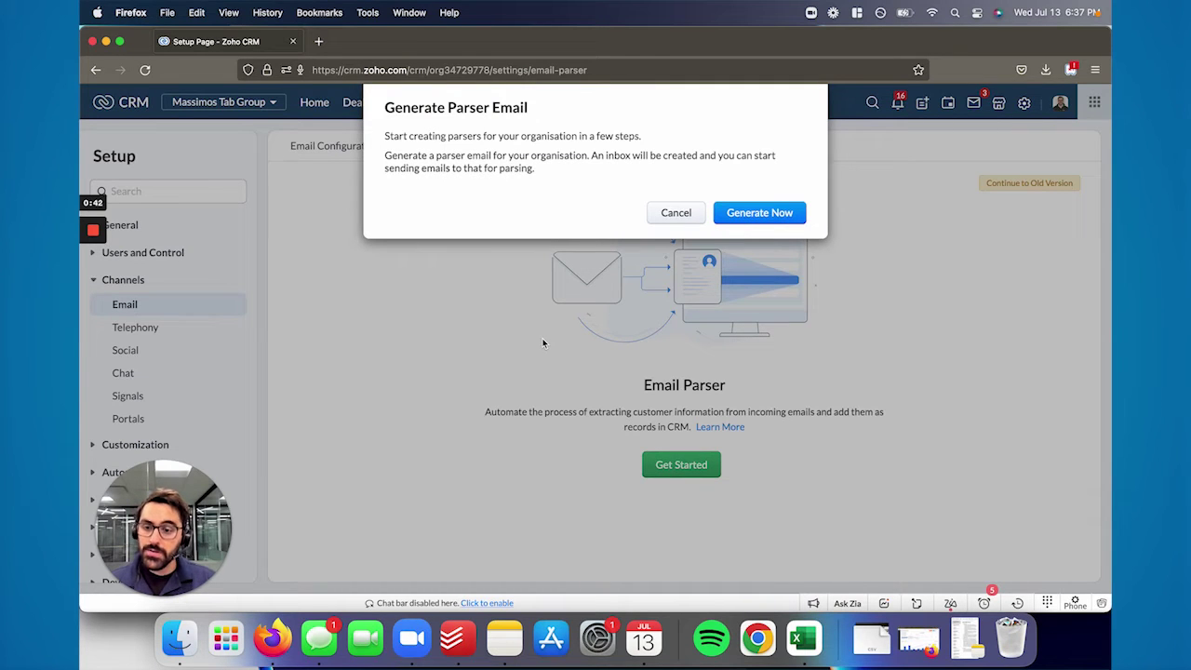
# Generate the organisation's parser email address from the Generate Parser Email dialog
pyautogui.click(759, 212)
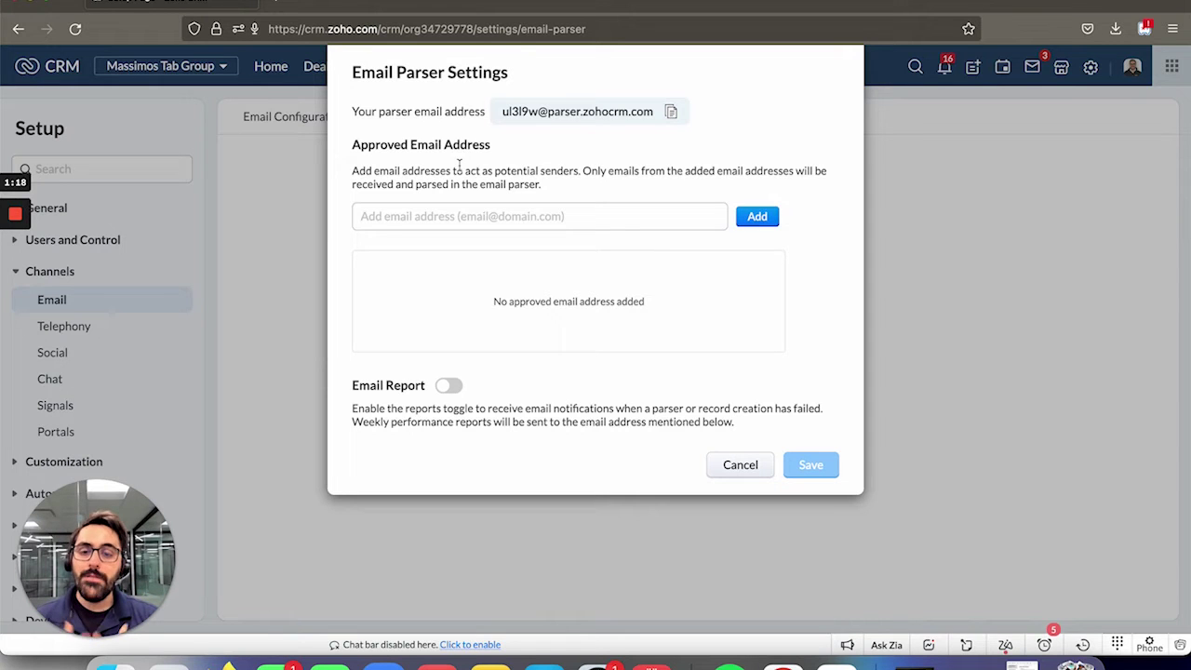
# Add the Gmail sender address as an approved sender and save the parser settings
pyautogui.click(439, 215)
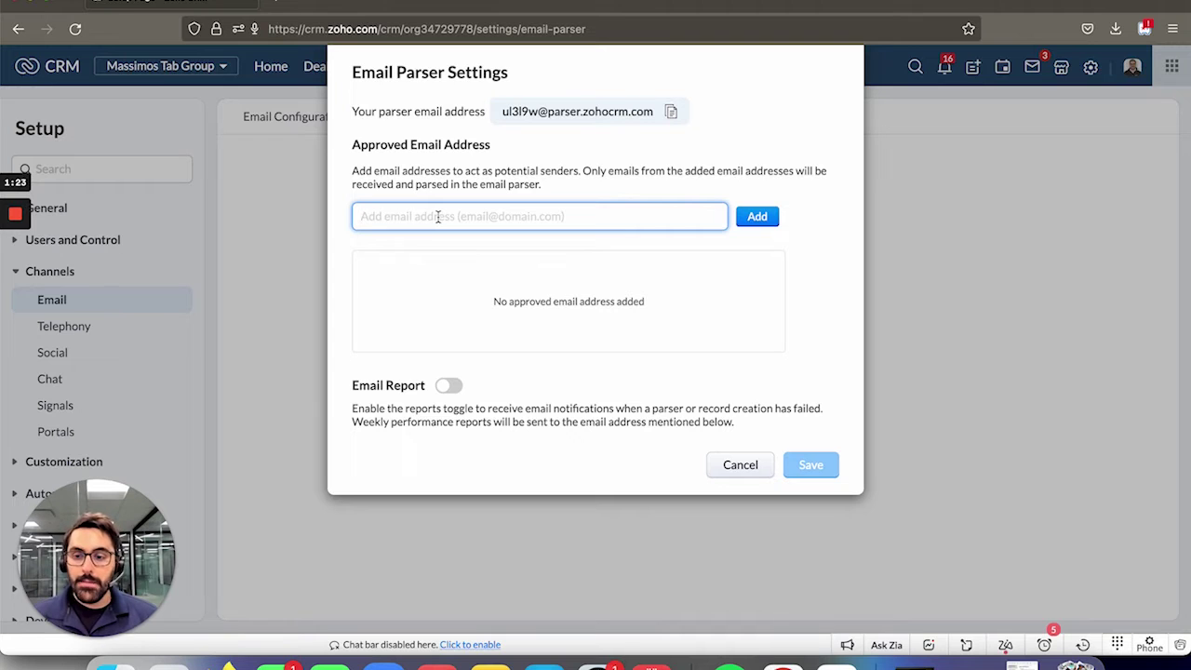
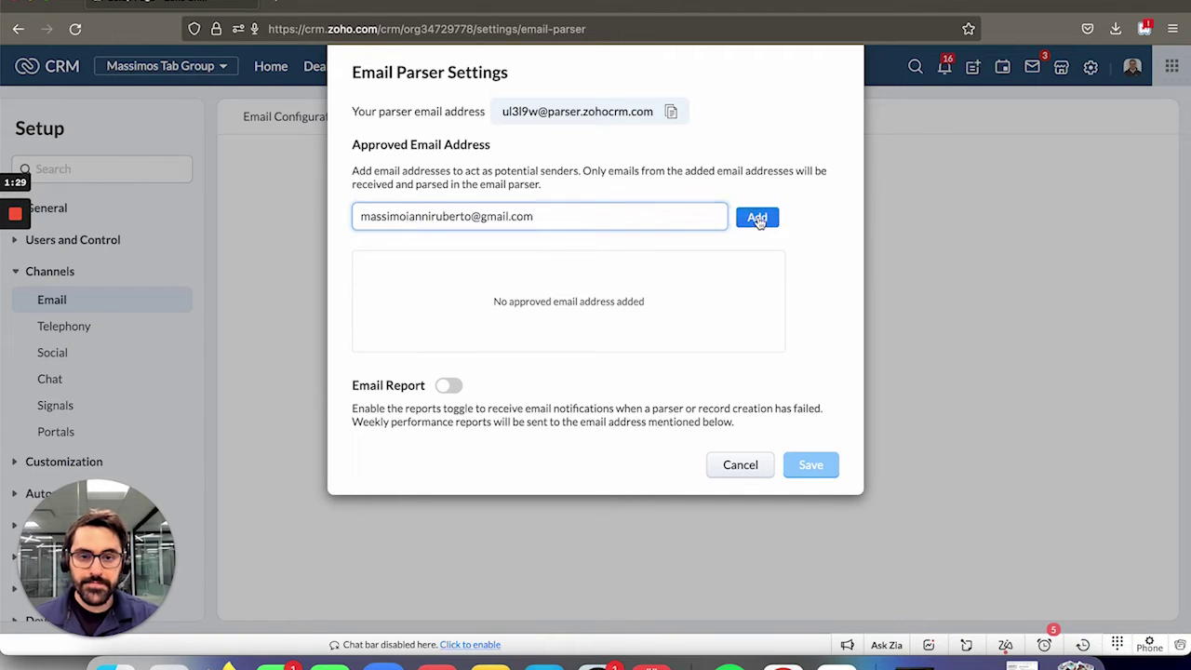
pyautogui.press('Return')
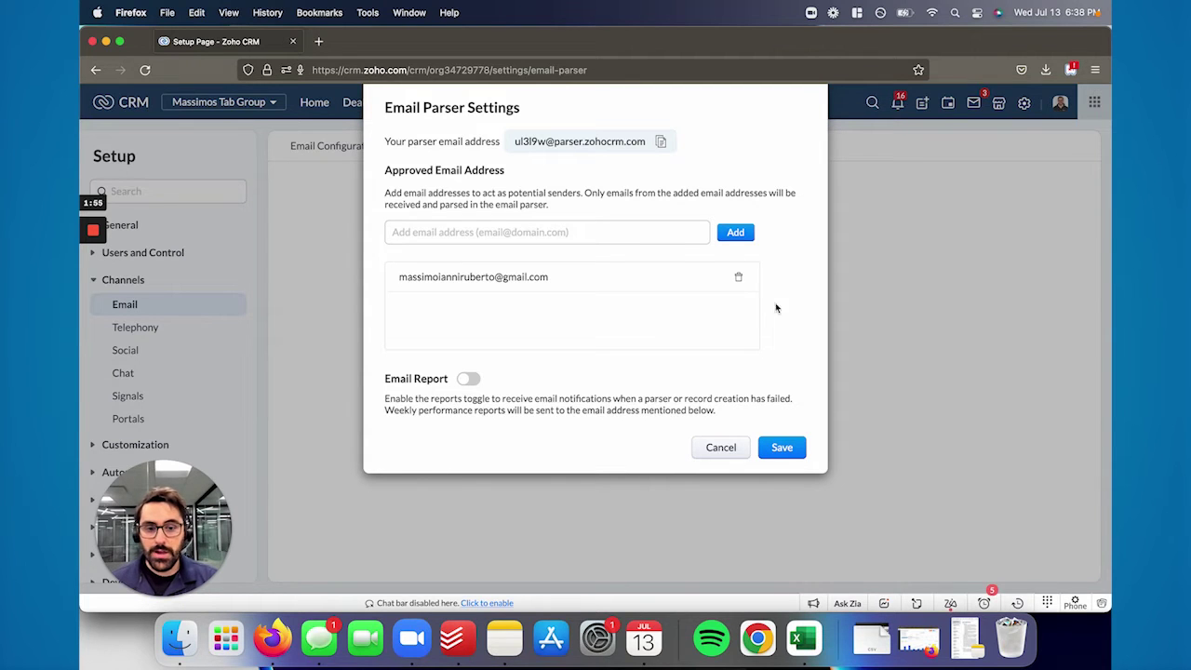
pyautogui.click(793, 450)
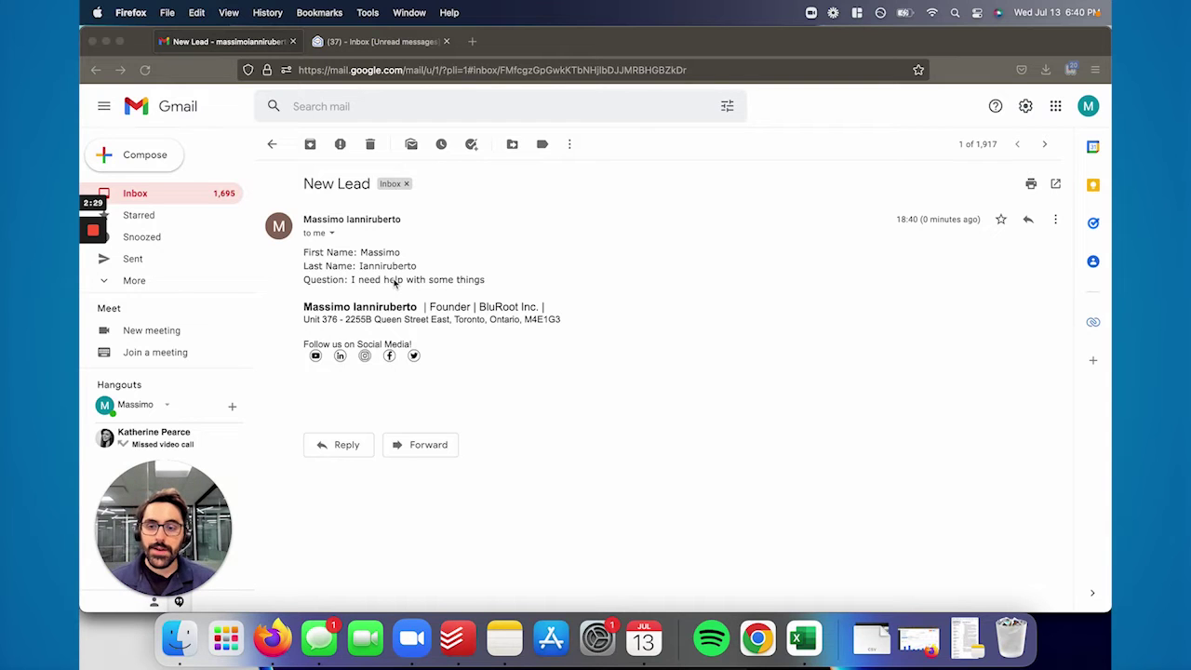
# Forward the New Lead message and delete its forwarded-message header block
pyautogui.click(1054, 223)
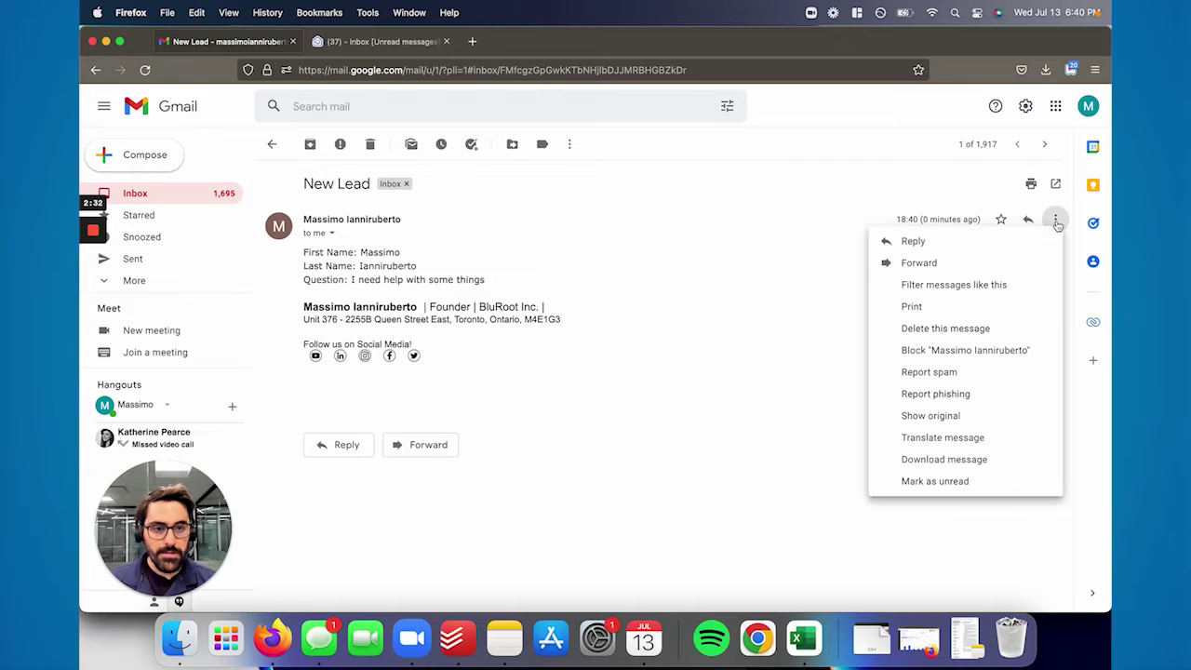
pyautogui.click(967, 267)
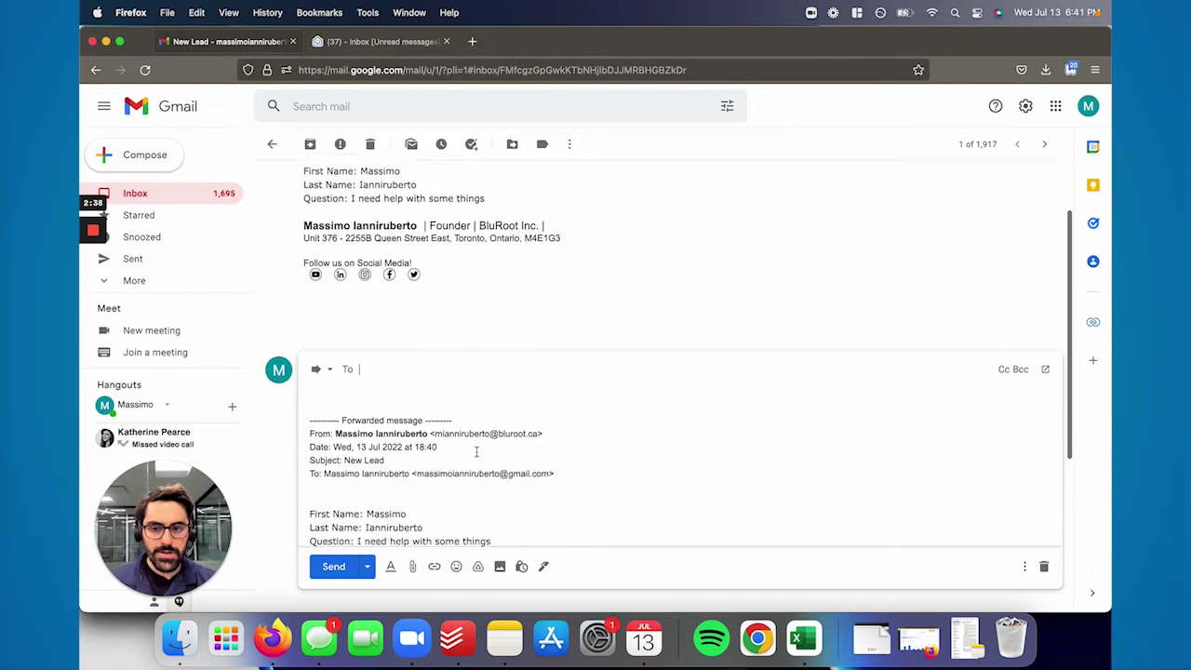
pyautogui.moveTo(527, 441); pyautogui.dragTo(442, 360)
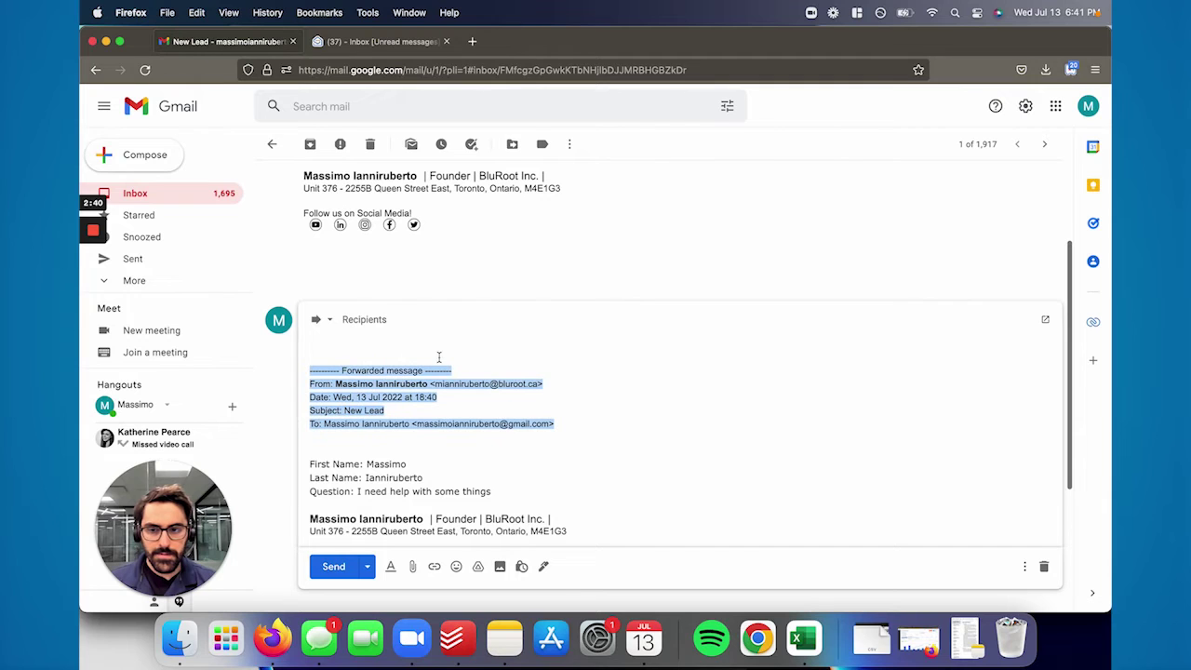
pyautogui.press('BackSpace')
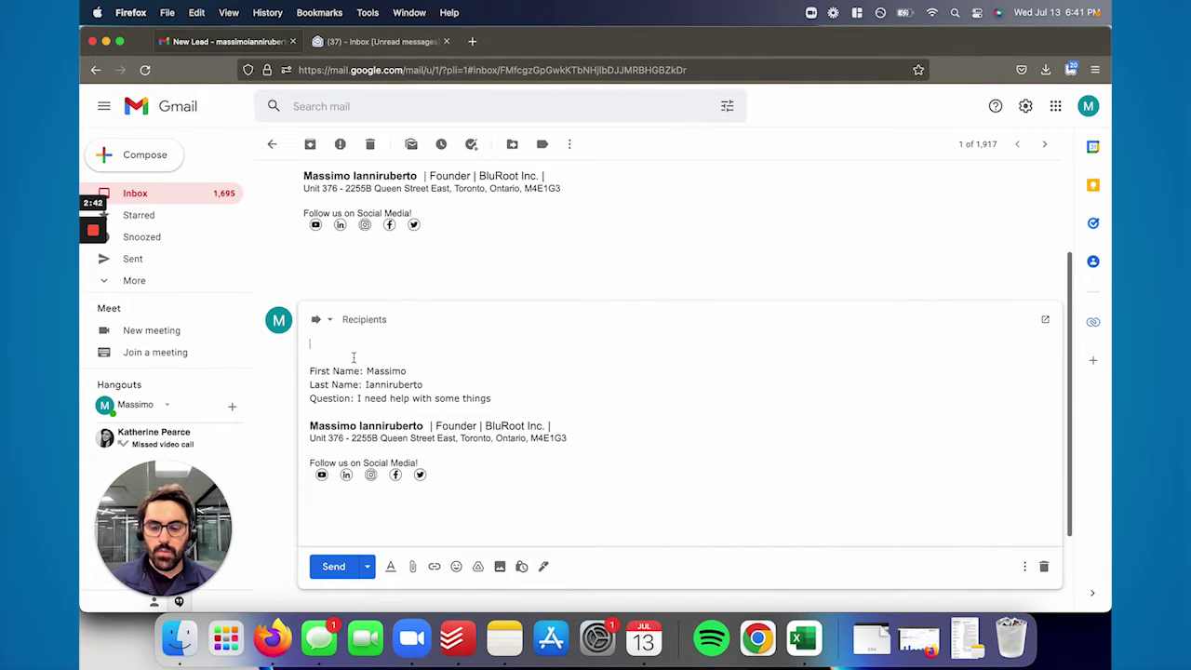
# Copy the parser address from the CRM into the forward's To field, send it, and return to the CRM
pyautogui.press('super+grave')
pyautogui.click(753, 329)
pyautogui.press('super+grave')
pyautogui.click(373, 318)
pyautogui.hotkey('ctrl', 'v')
pyautogui.click(356, 358)
pyautogui.click(333, 565)
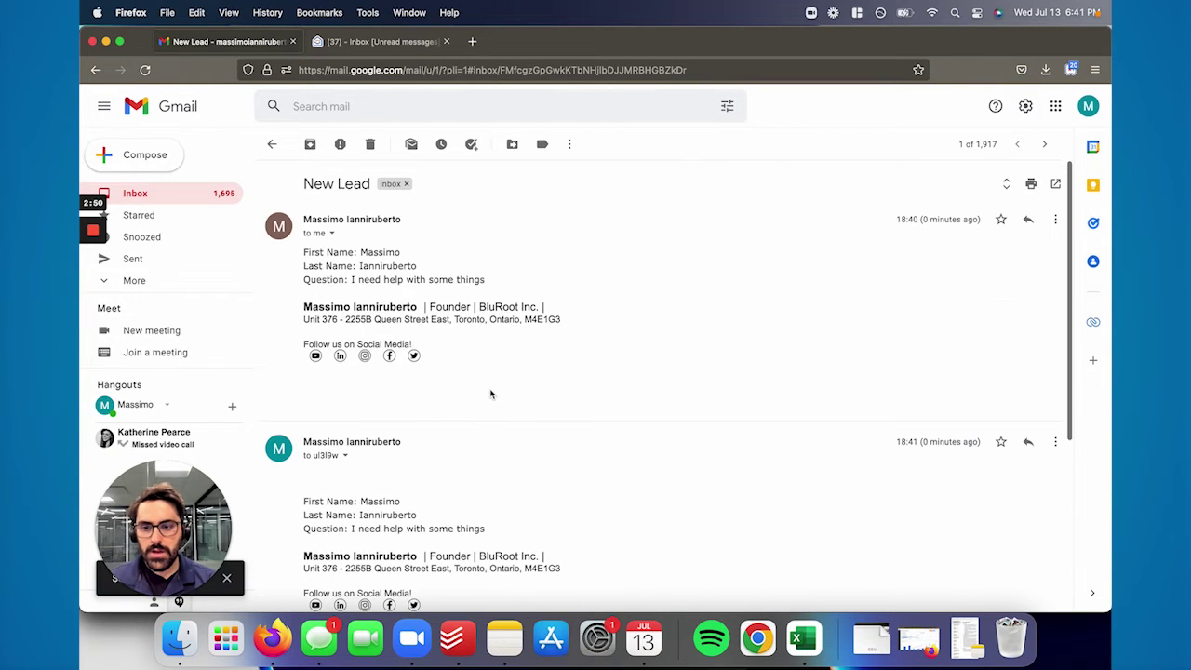
pyautogui.press('super+grave')
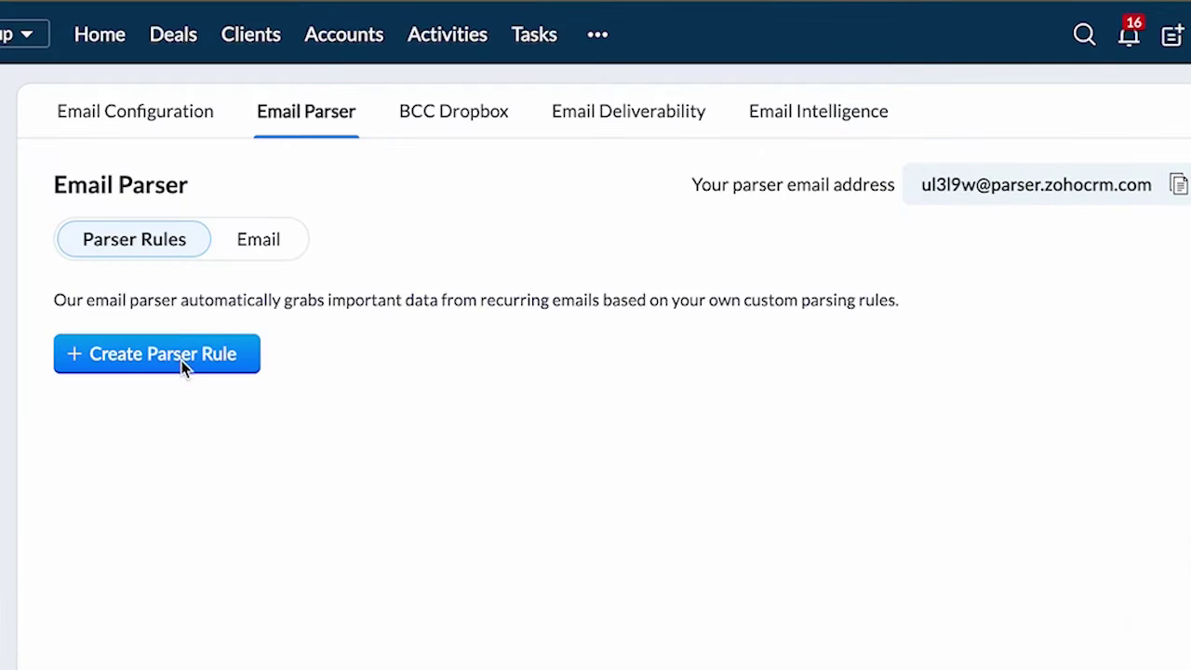
# Create a parser rule from the Fwd: New Lead email named 'New Lead Parse'
pyautogui.click(181, 361)
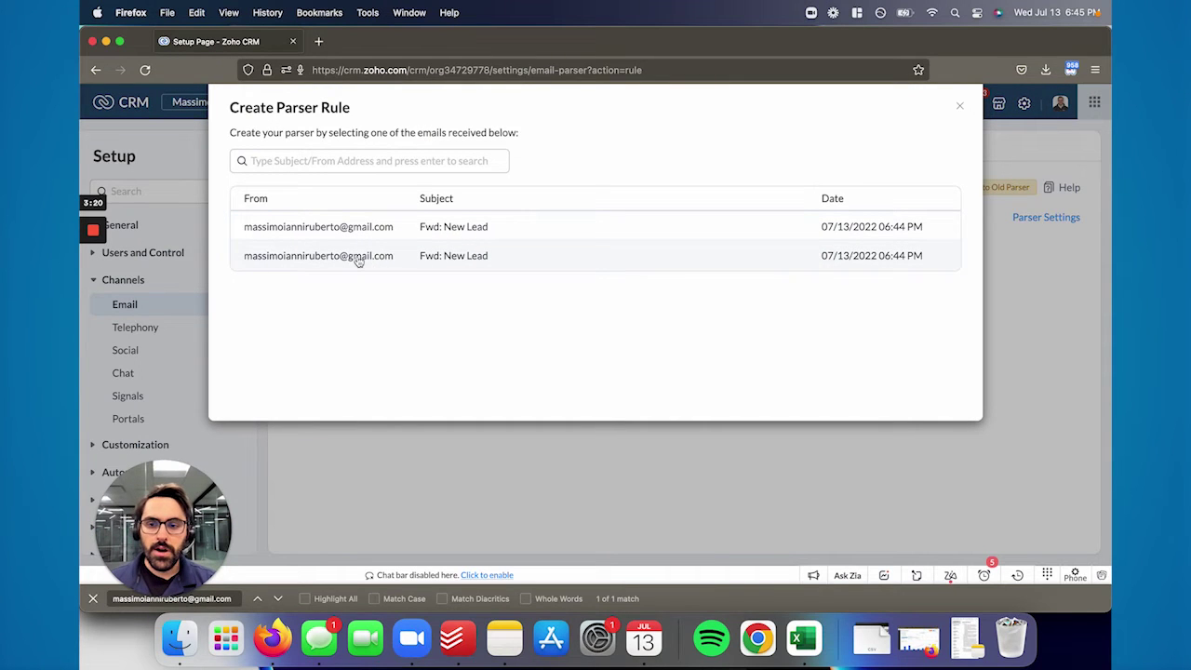
pyautogui.click(358, 261)
pyautogui.click(297, 225)
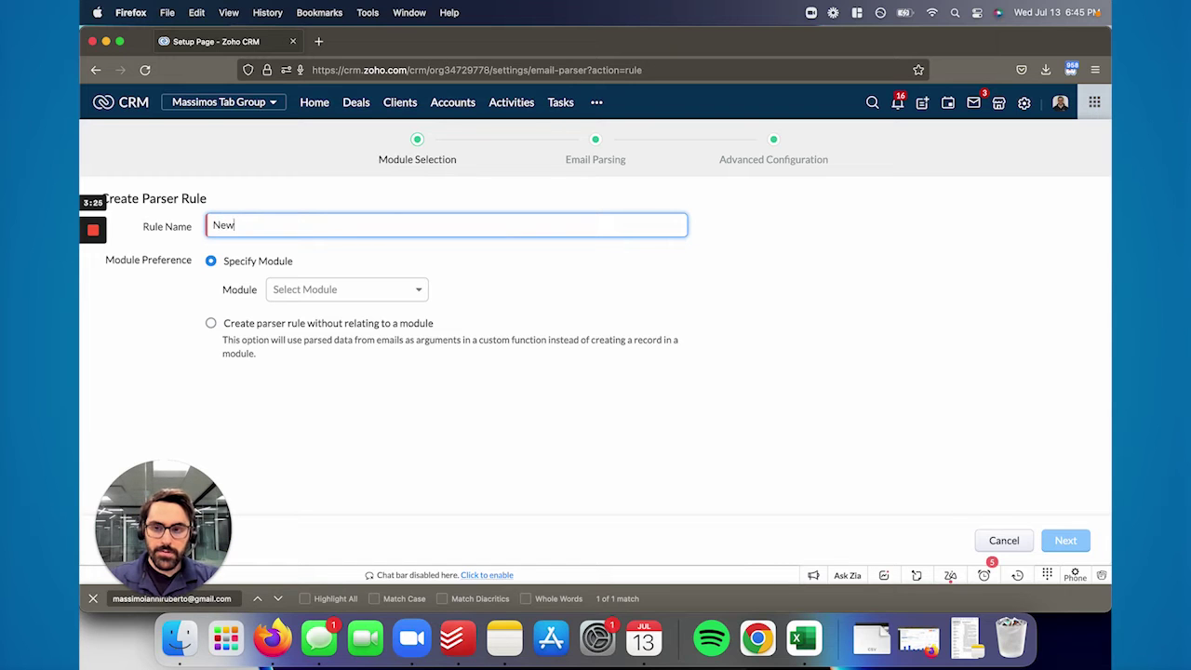
pyautogui.write('New Lead Parse')
# Target the Clients module with the Standard layout and continue to email parsing
pyautogui.click(337, 291)
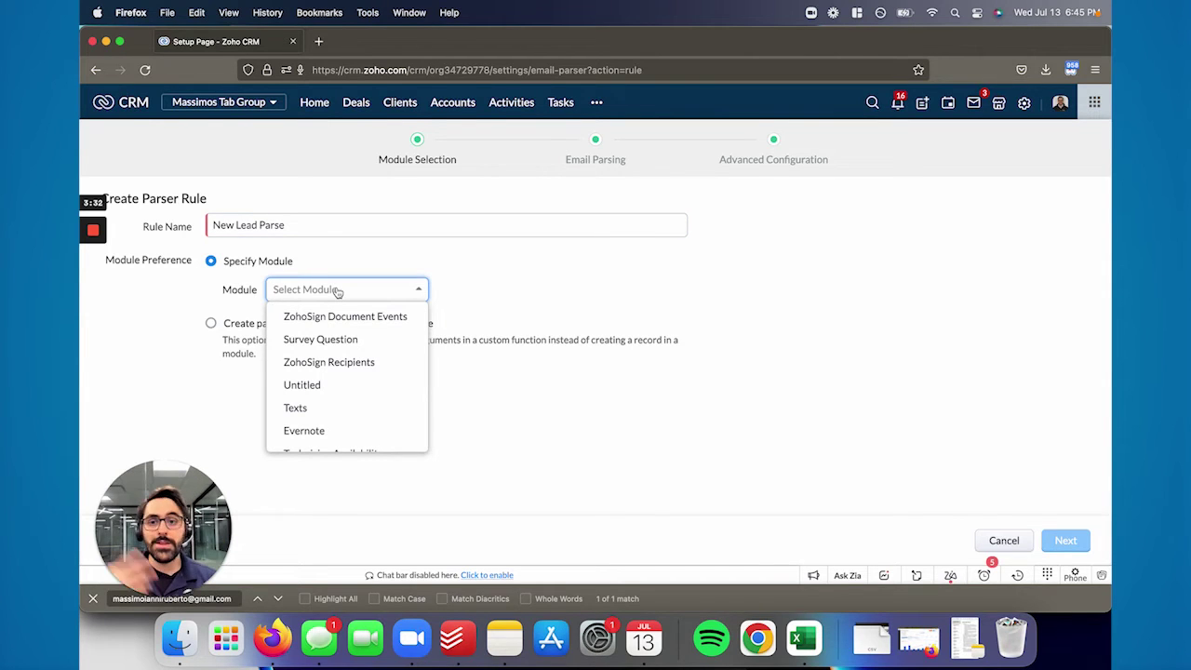
pyautogui.scroll(5, 346, 377)
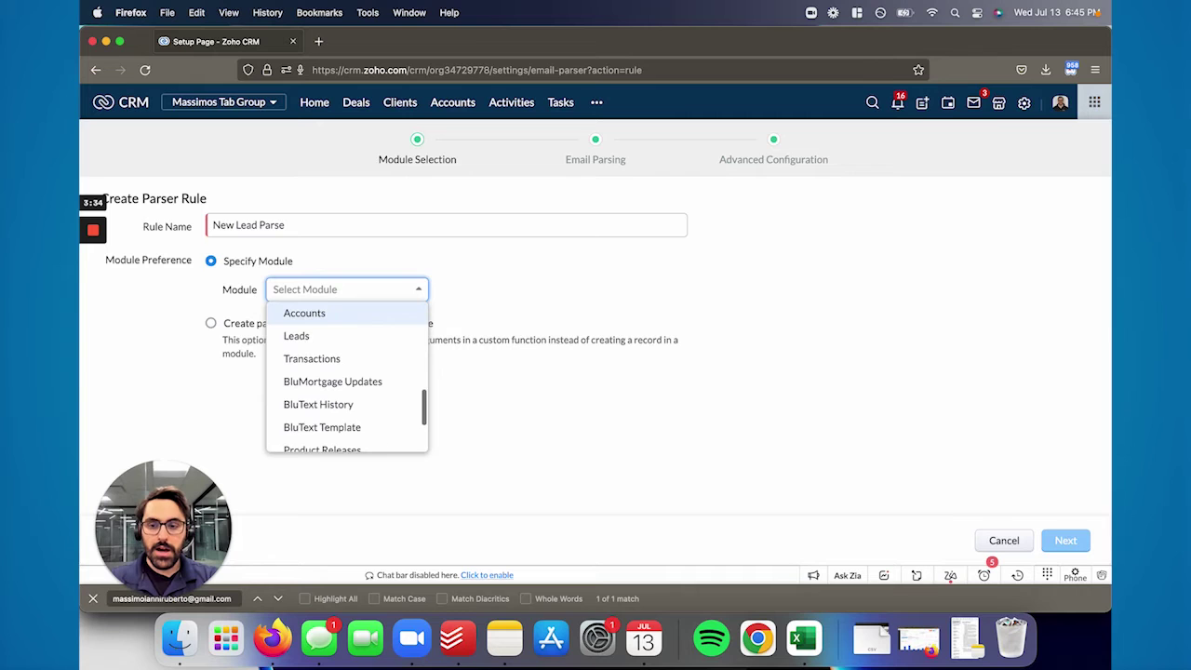
pyautogui.scroll(1, 346, 377)
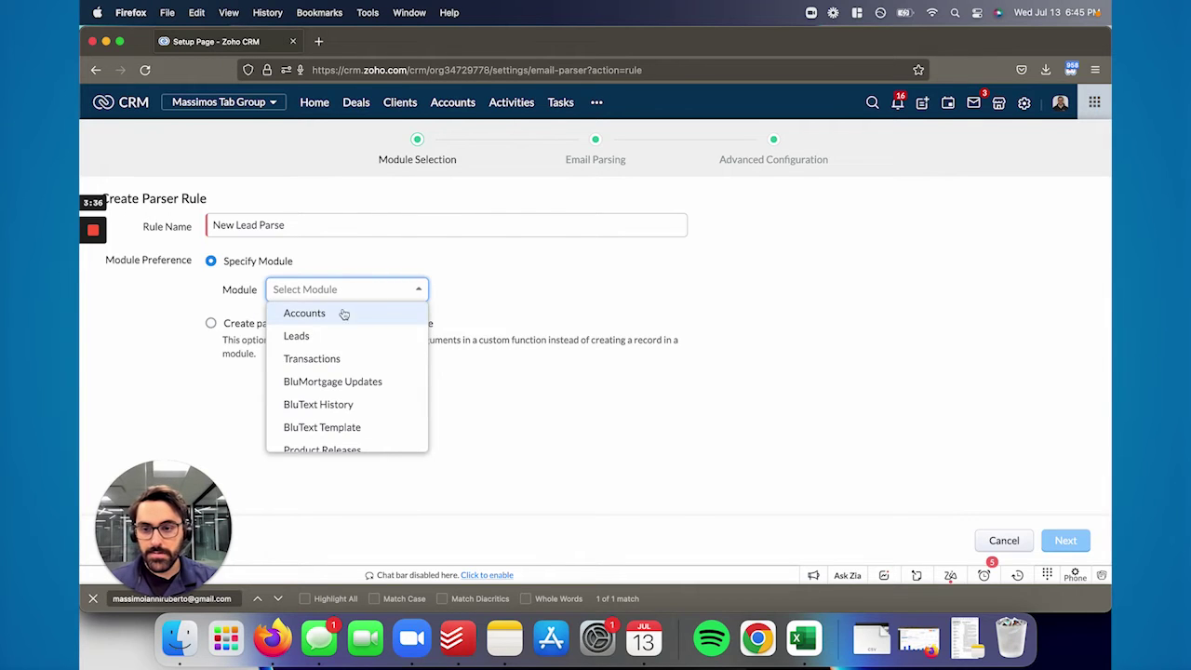
pyautogui.scroll(-3, 329, 338)
pyautogui.scroll(4, 324, 358)
pyautogui.click(322, 389)
pyautogui.click(322, 292)
pyautogui.click(317, 313)
pyautogui.click(515, 294)
pyautogui.click(516, 316)
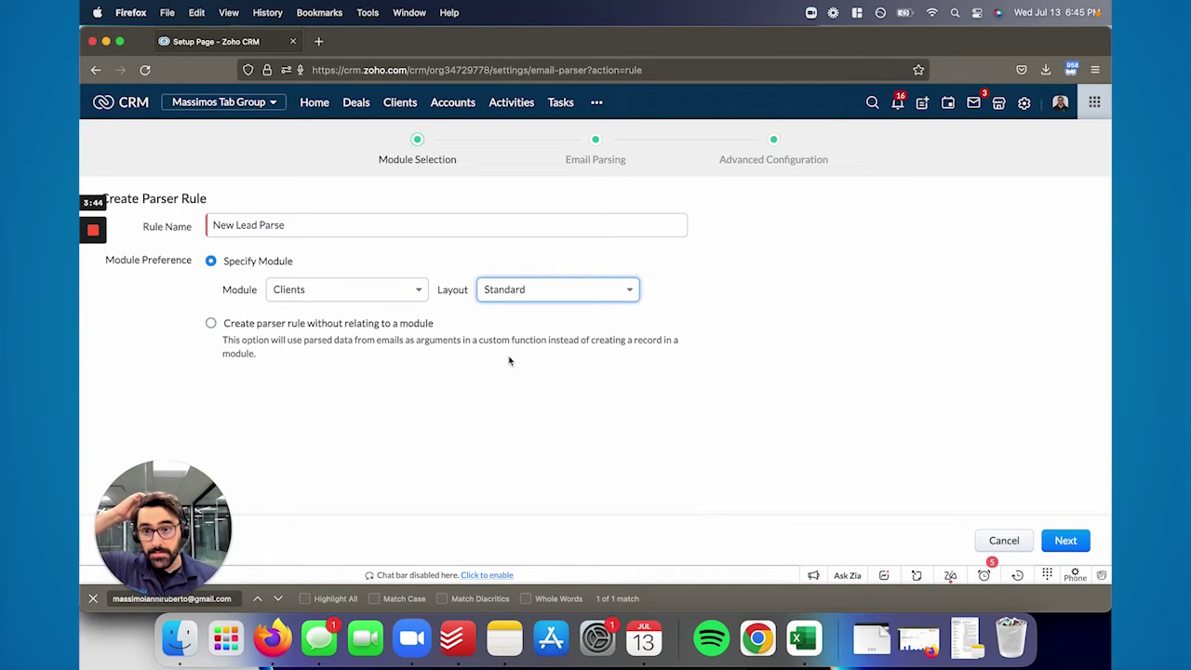
pyautogui.click(1065, 540)
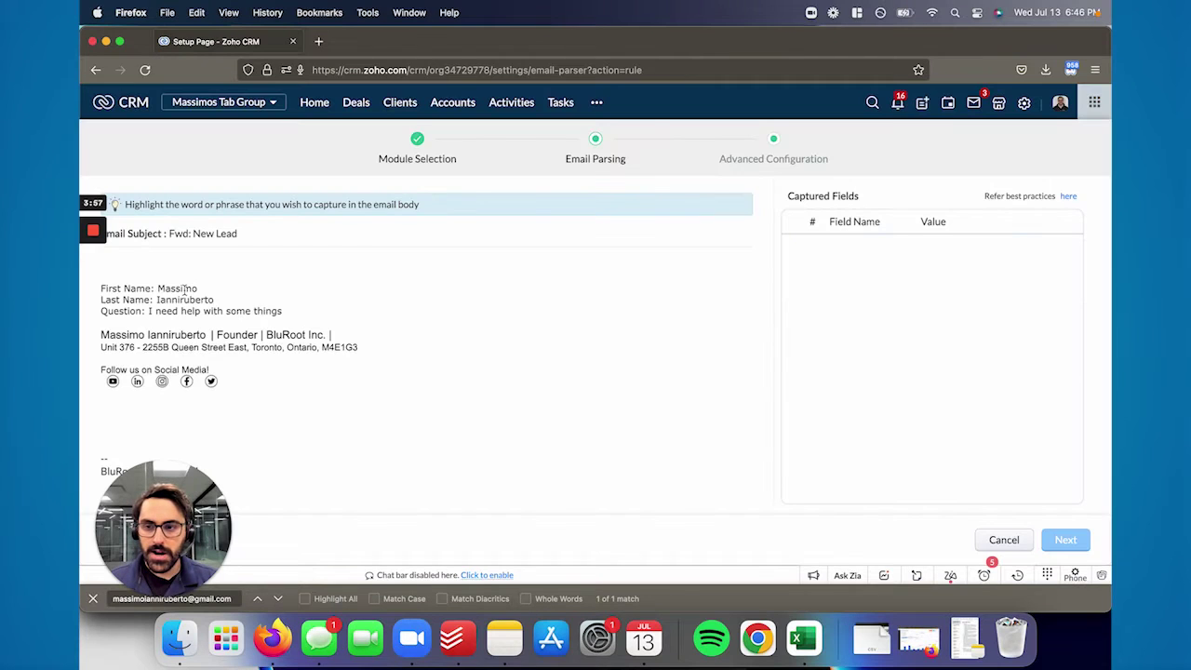
# Map the highlighted first name, last name and question text to First Name, Last Name and Description
pyautogui.tripleClick(182, 288)
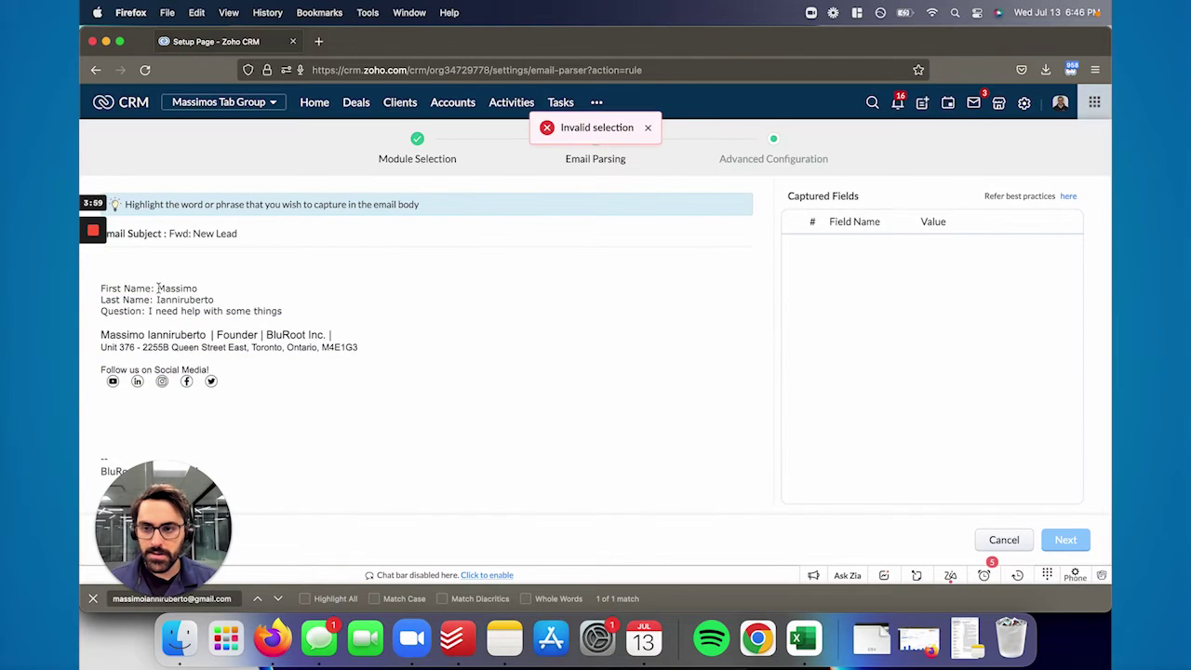
pyautogui.moveTo(157, 289); pyautogui.dragTo(197, 289)
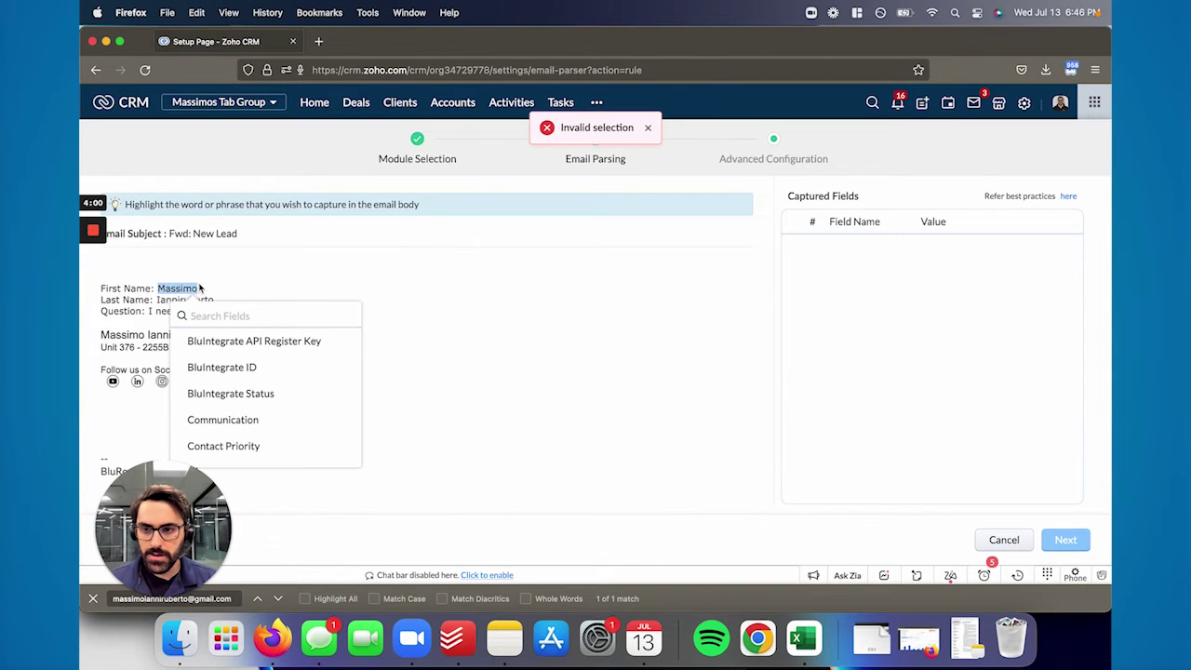
pyautogui.write('first')
pyautogui.click(216, 341)
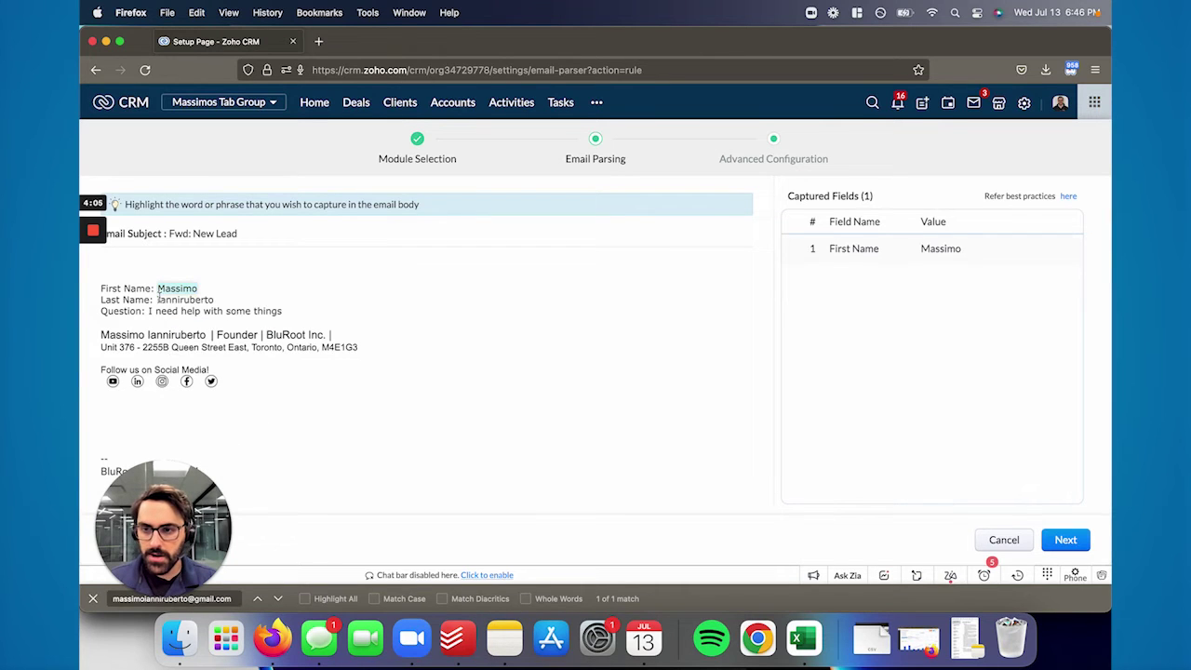
pyautogui.moveTo(157, 299); pyautogui.dragTo(212, 299)
pyautogui.write('last')
pyautogui.click(223, 351)
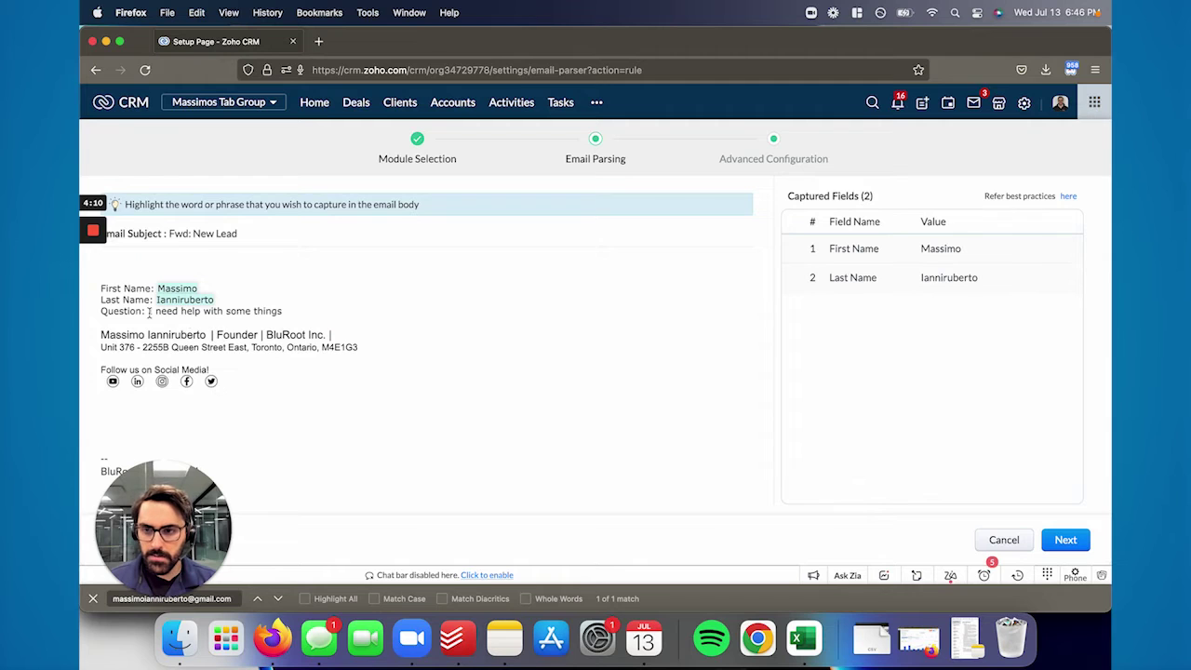
pyautogui.moveTo(149, 311); pyautogui.dragTo(282, 310)
pyautogui.write('desc')
pyautogui.click(256, 362)
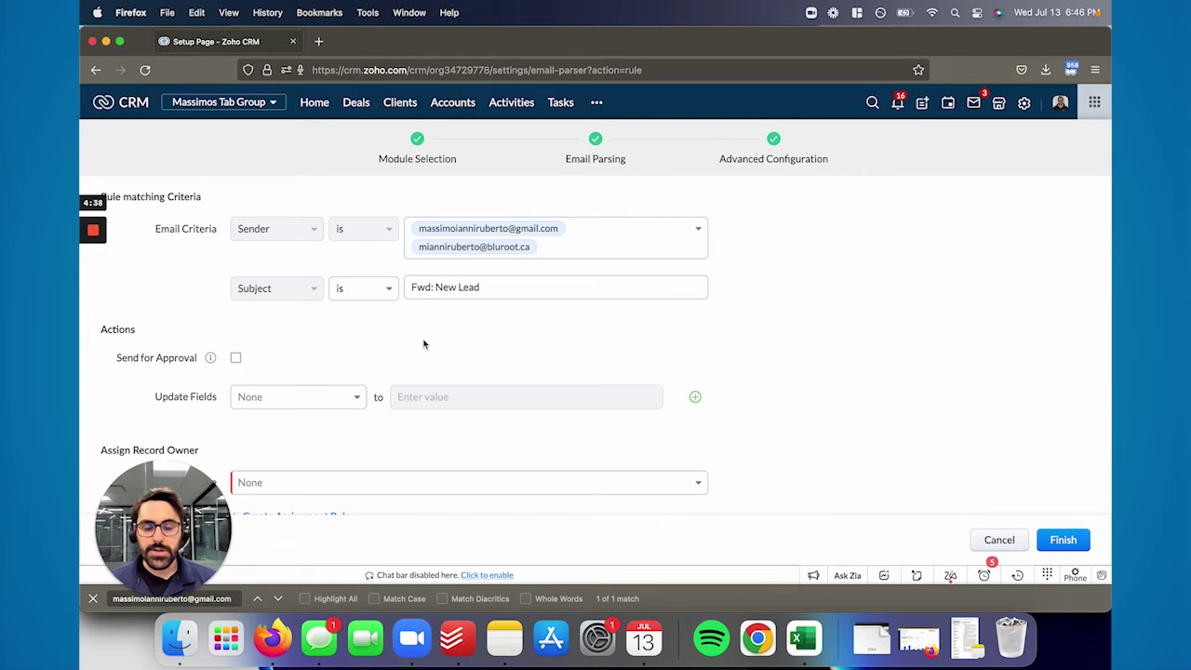
# Close the find bar, review the matching criteria, and list the available owner assignment rules
pyautogui.click(94, 598)
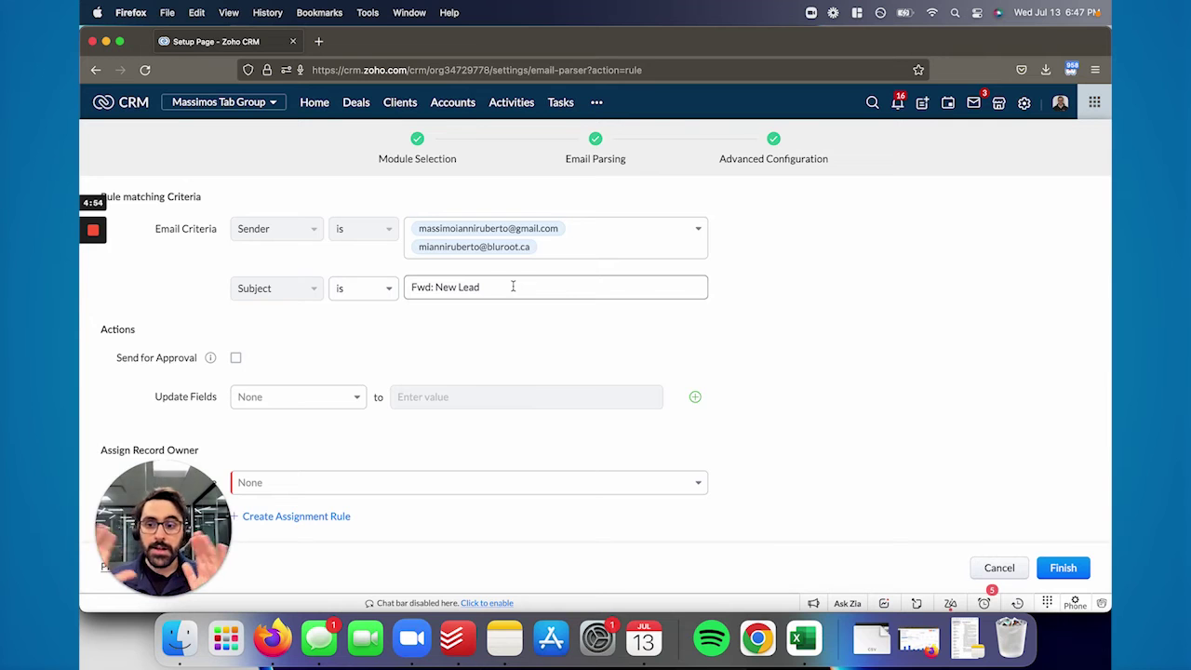
pyautogui.scroll(-1, 266, 372)
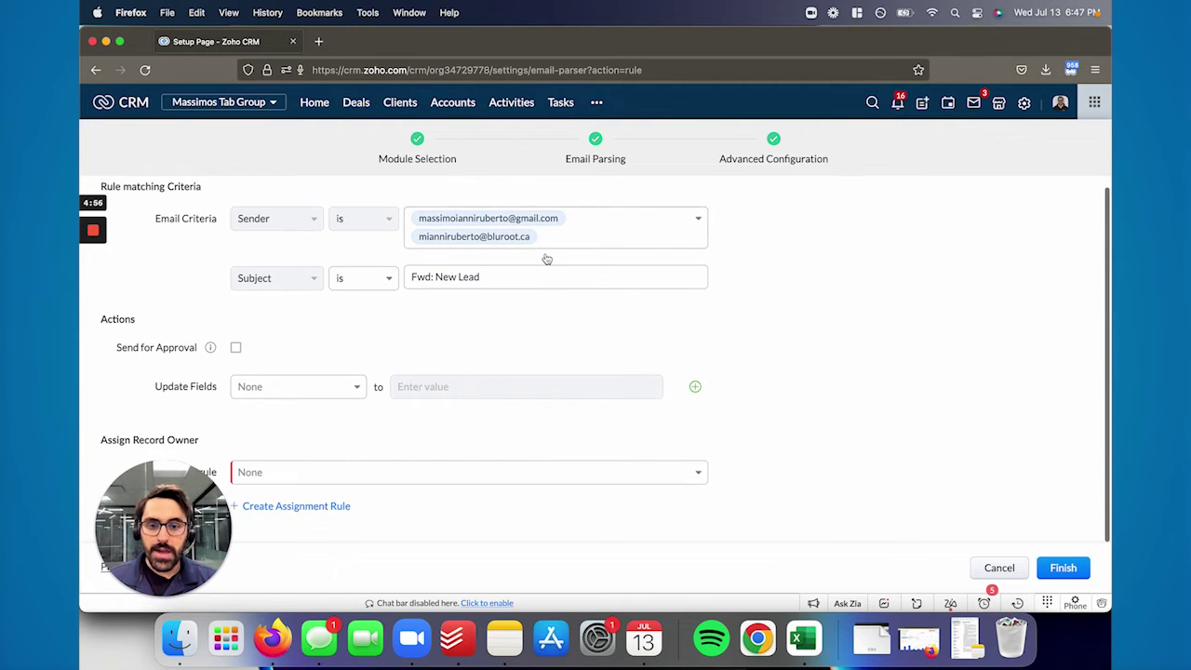
pyautogui.scroll(1, 456, 306)
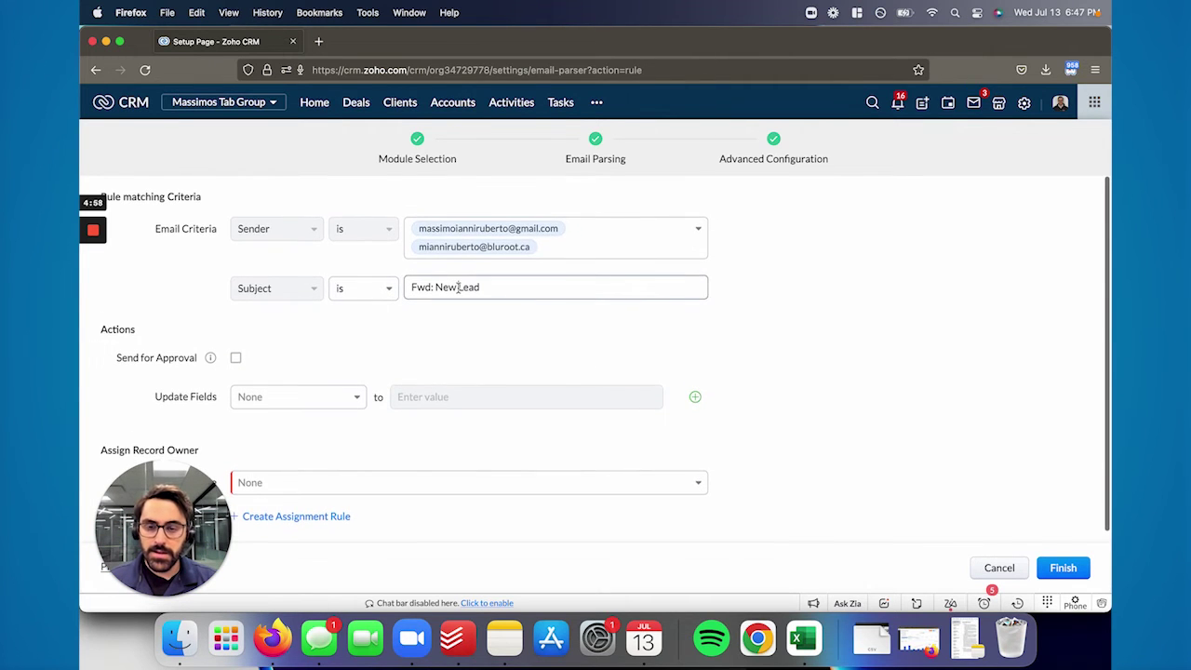
pyautogui.scroll(-1, 279, 419)
pyautogui.click(151, 531)
pyautogui.moveTo(152, 530); pyautogui.dragTo(990, 370)
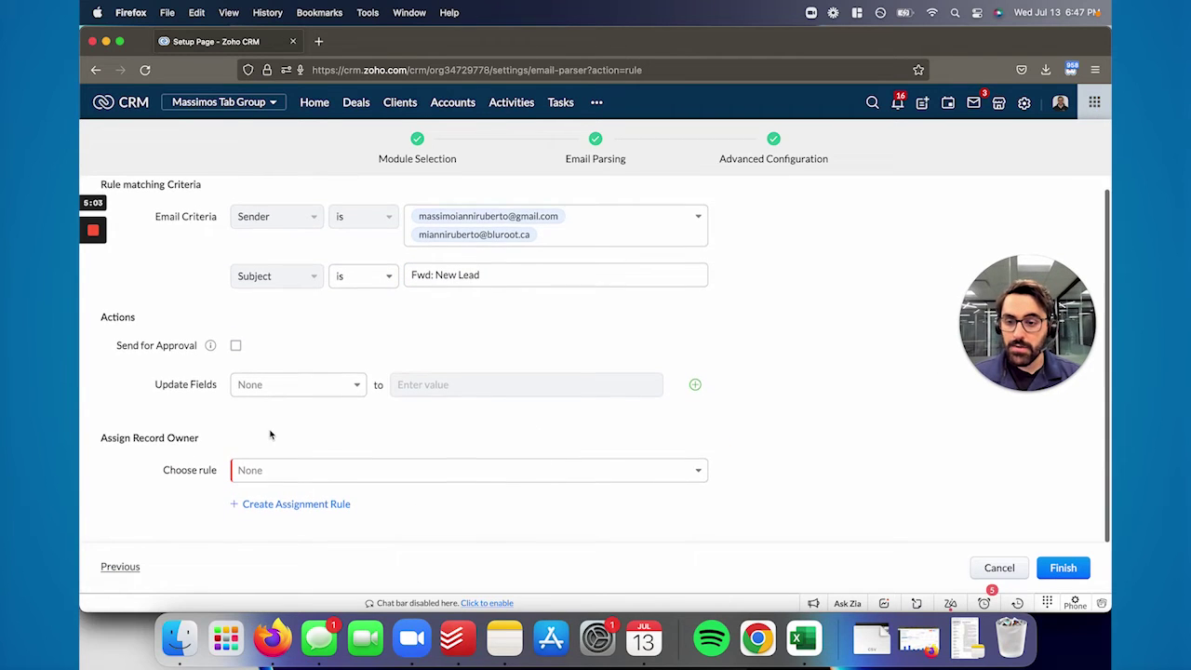
pyautogui.click(303, 481)
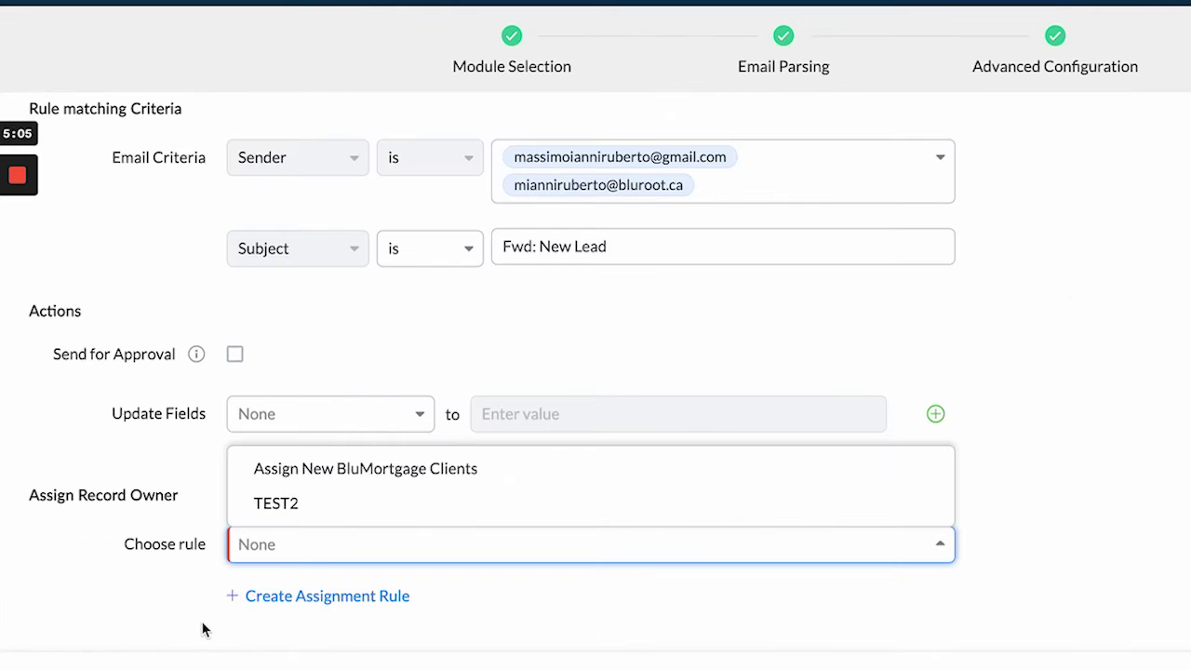
# Create a Clients assignment rule named 'New assignment Rule' and proceed to its rule entry
pyautogui.click(277, 605)
pyautogui.click(303, 596)
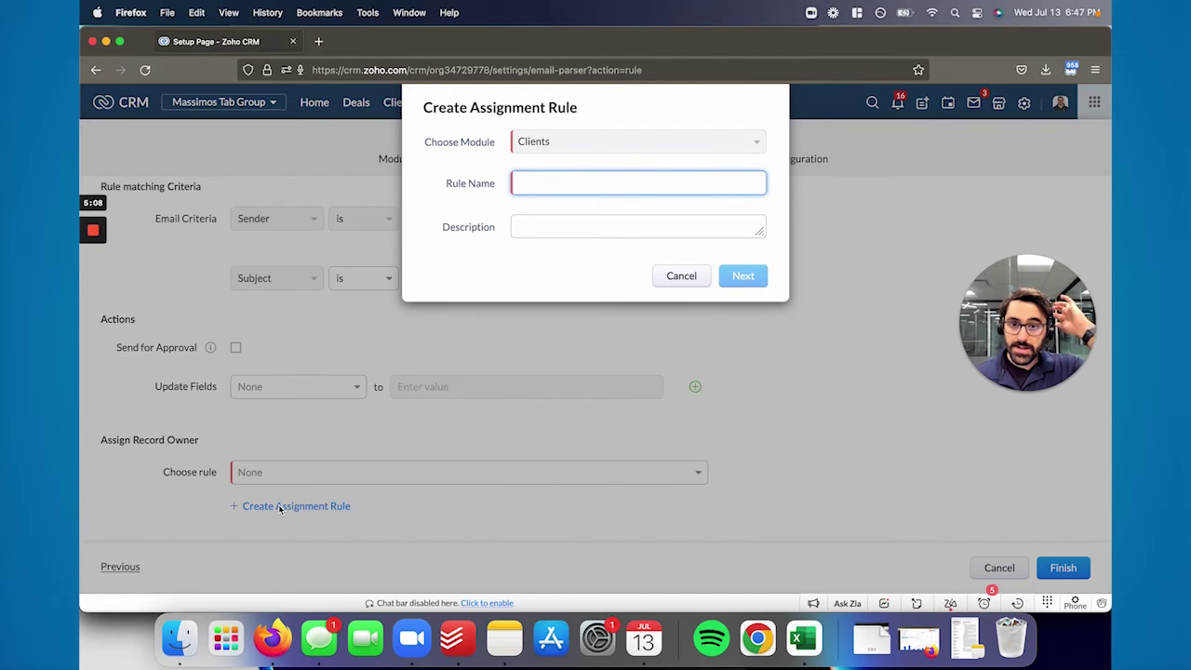
pyautogui.write('N')
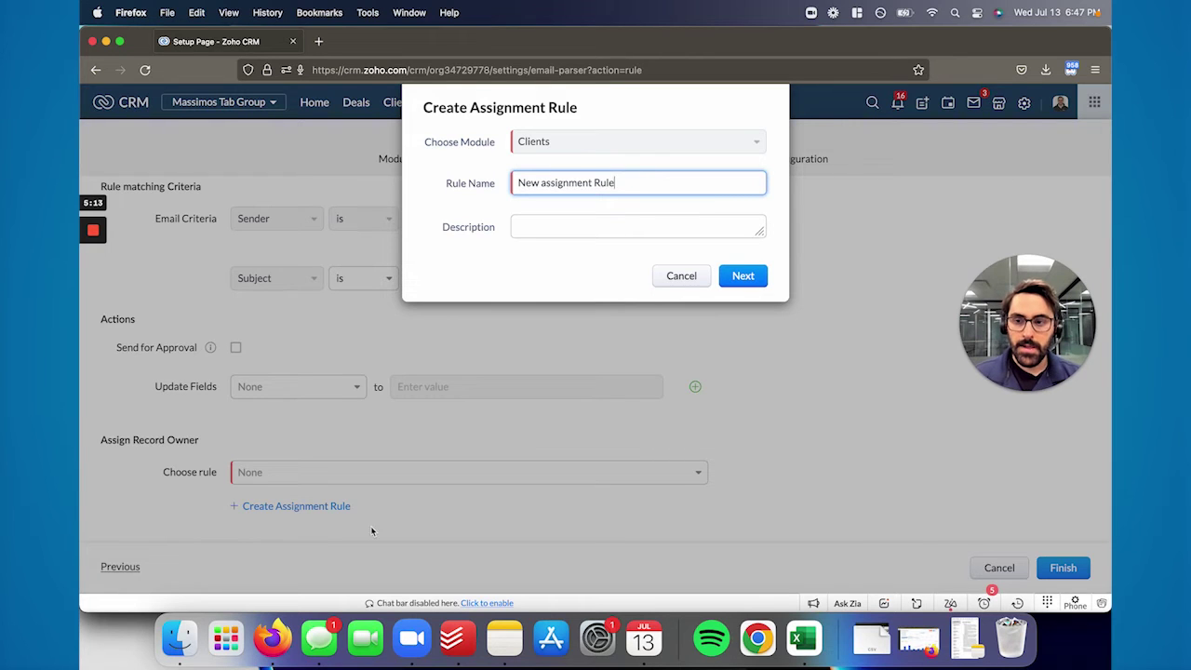
pyautogui.write('ew assignment Rule')
pyautogui.click(735, 279)
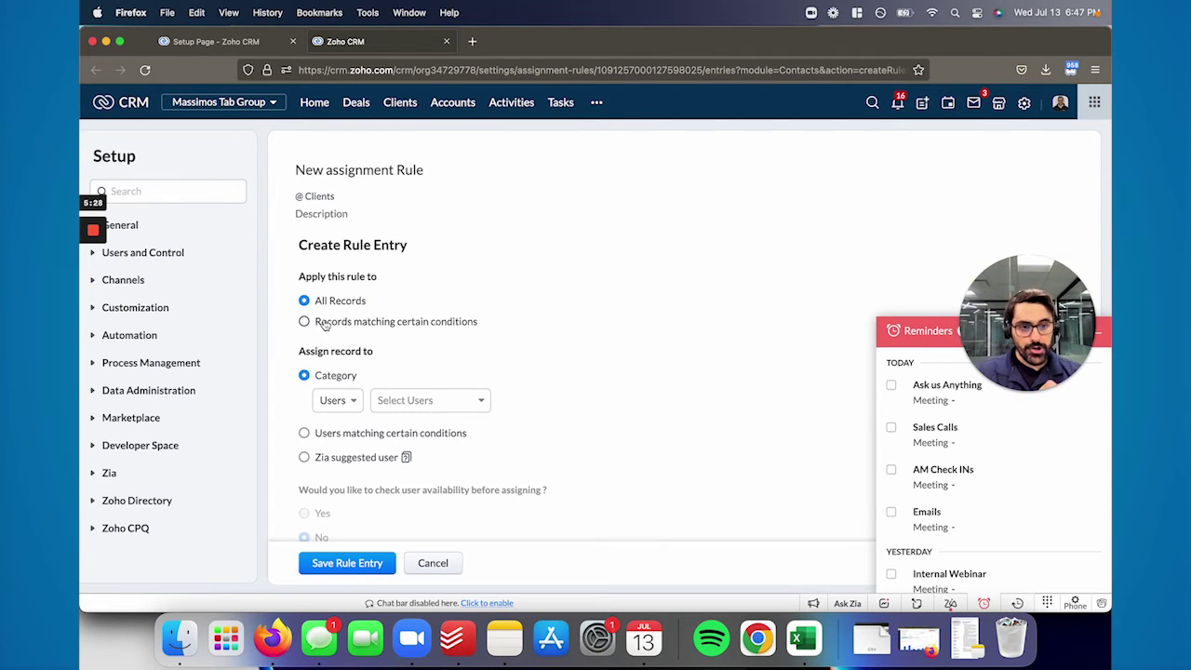
# Assign All Records to one chosen user under the Users category and save the rule entry
pyautogui.click(386, 400)
pyautogui.click(337, 400)
pyautogui.click(476, 447)
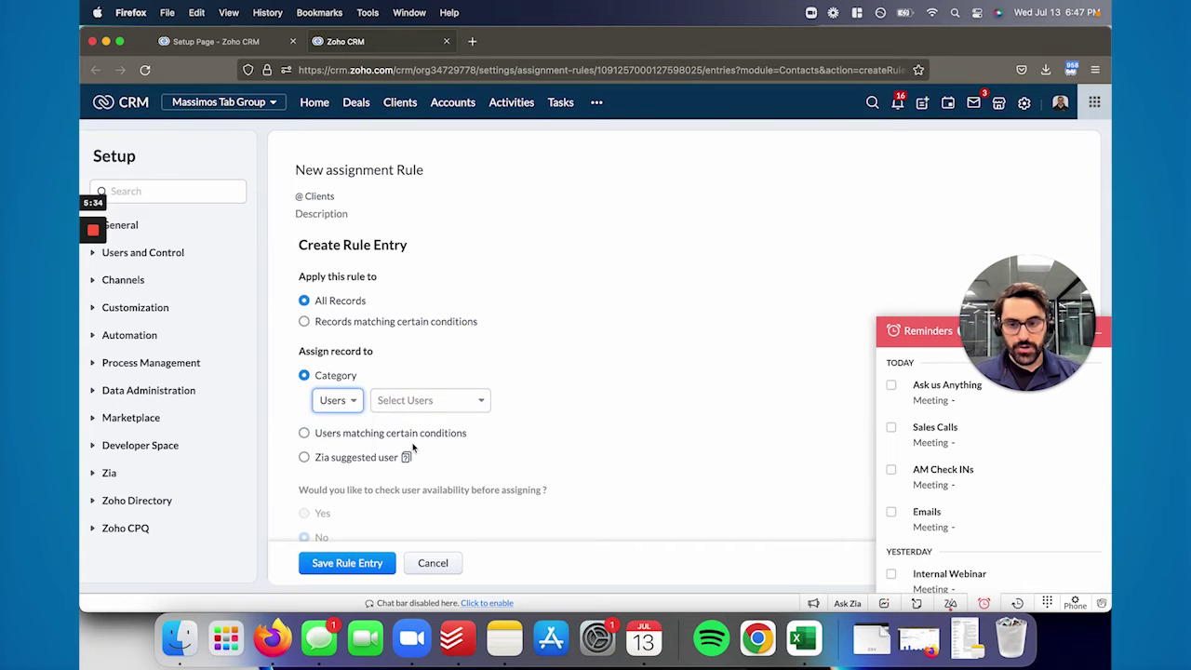
pyautogui.scroll(-2, 372, 451)
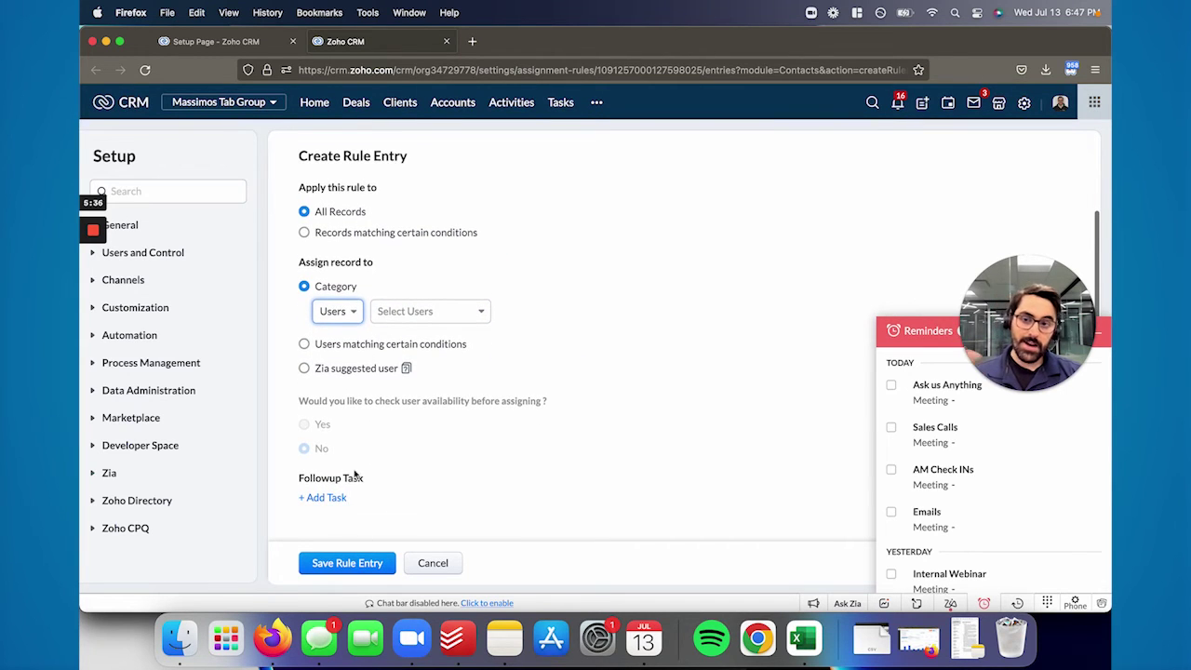
pyautogui.scroll(2, 348, 490)
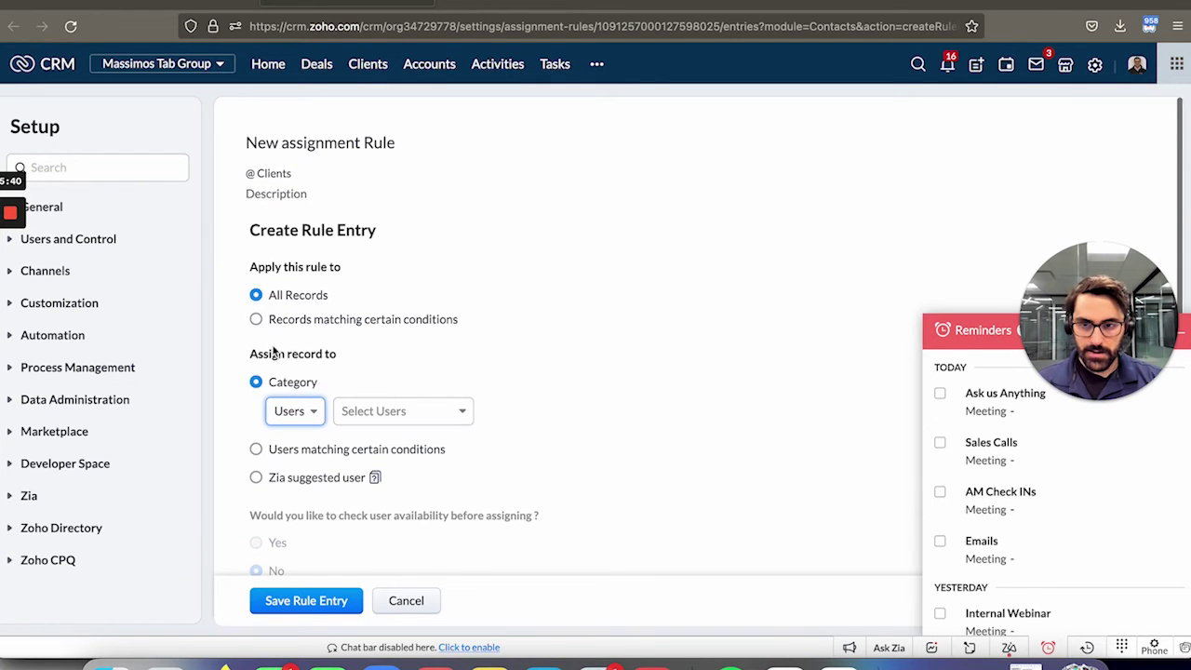
pyautogui.click(362, 414)
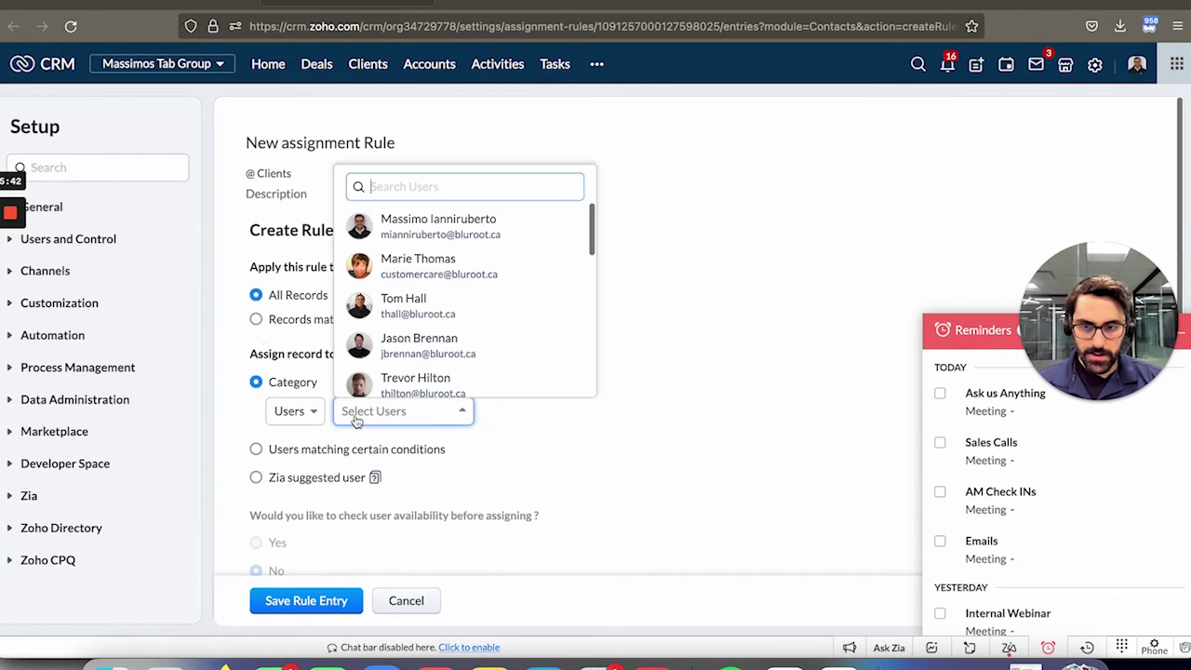
pyautogui.click(377, 240)
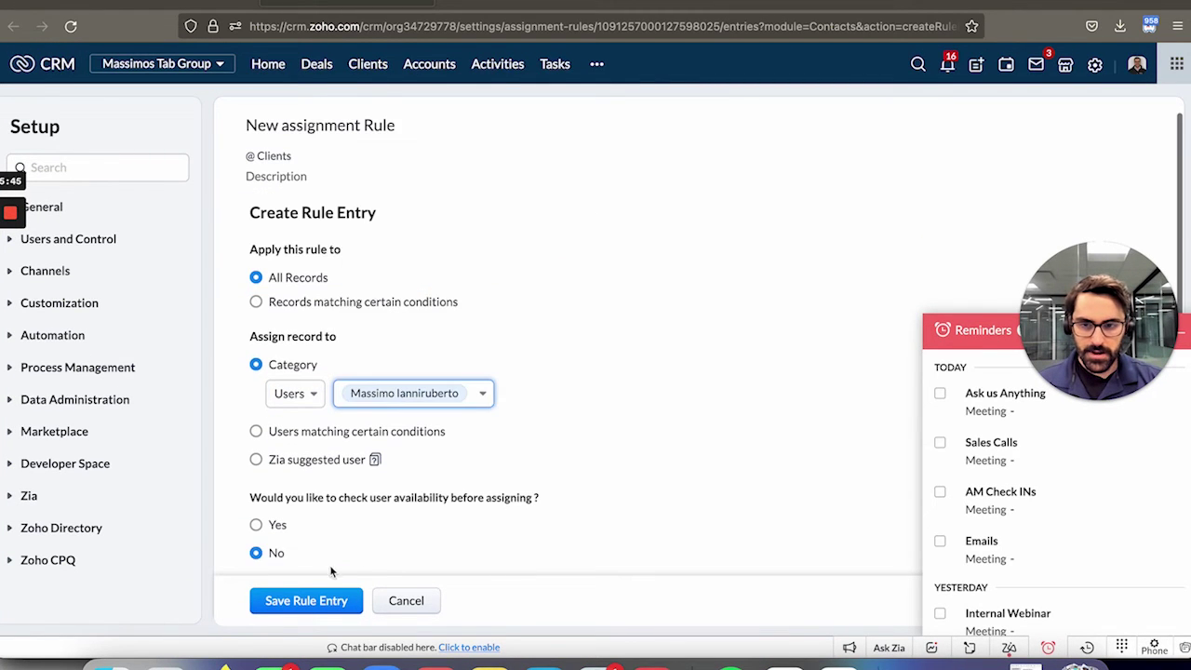
pyautogui.click(294, 601)
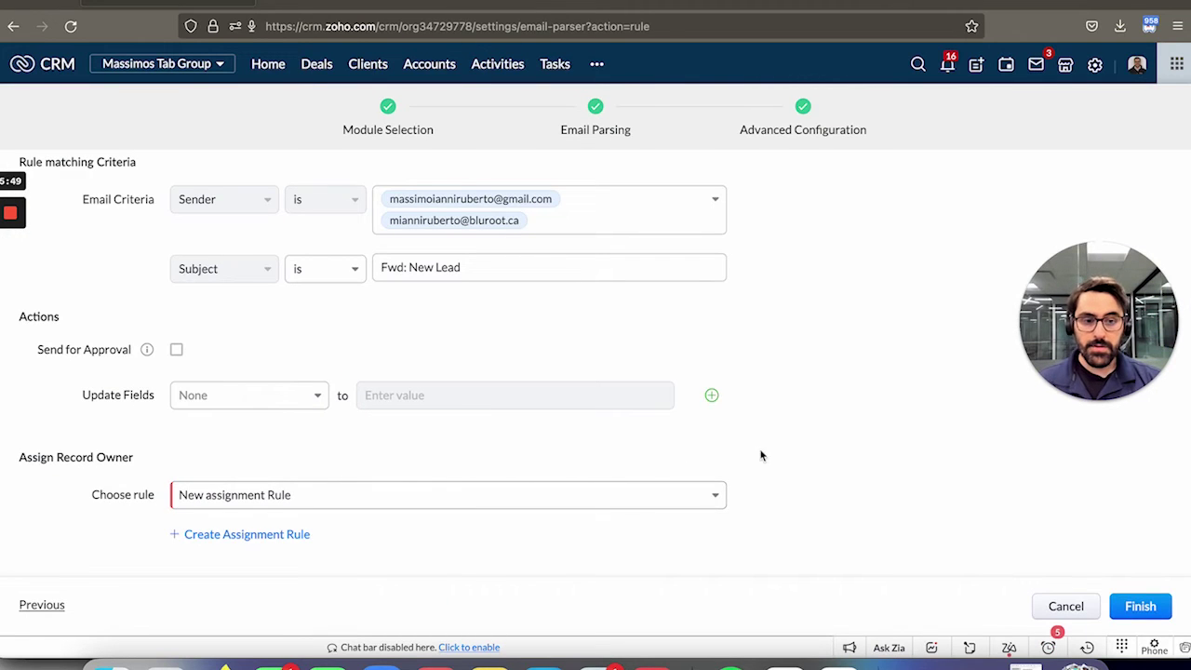
# Finish the 'New Lead Parse' rule so it lists under Clients with 3 extracted fields
pyautogui.click(1151, 604)
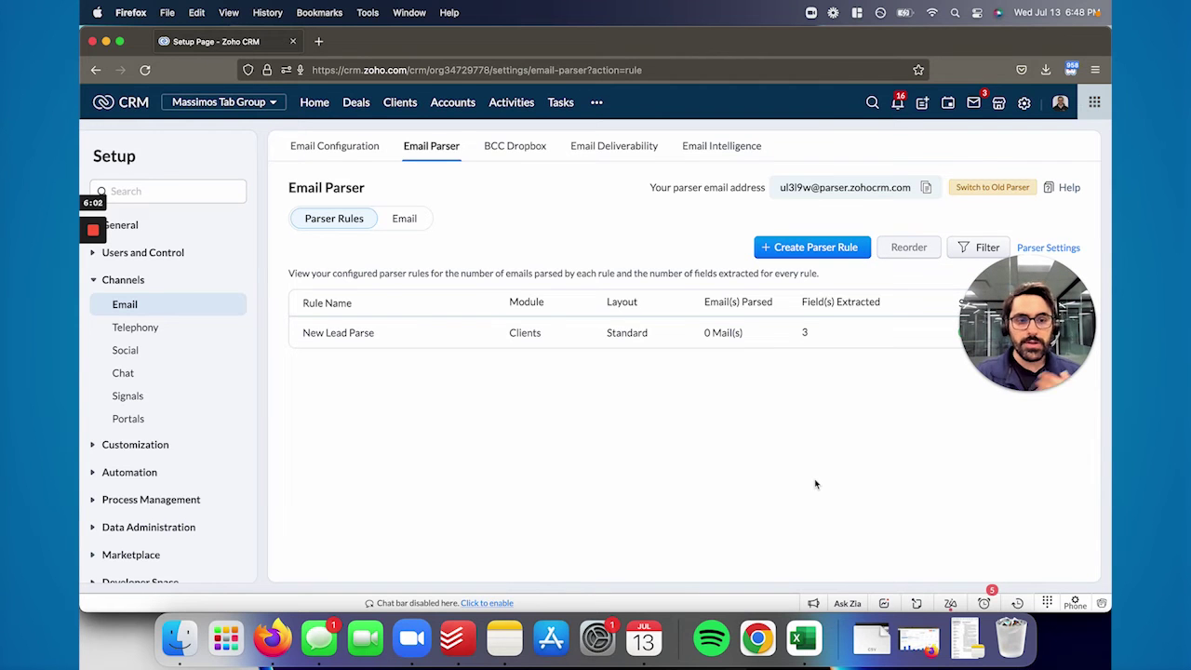
# In Gmail, create a filter from the New Lead message's sender and select the Subject criterion
pyautogui.press('super+grave')
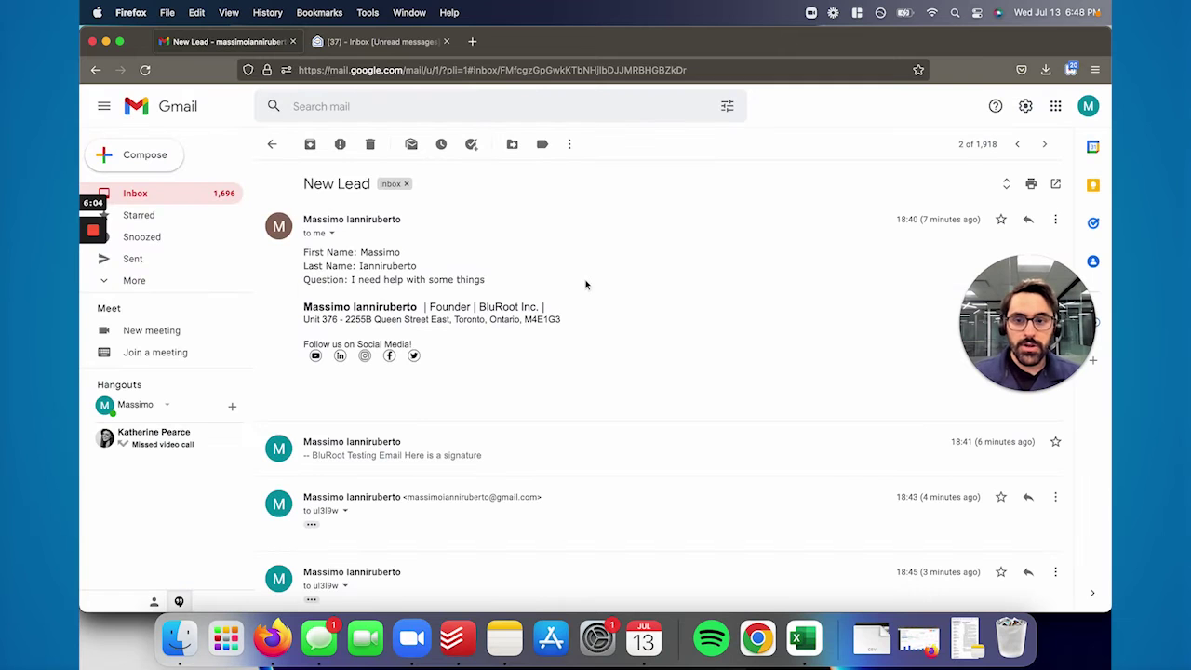
pyautogui.moveTo(786, 299); pyautogui.dragTo(170, 471)
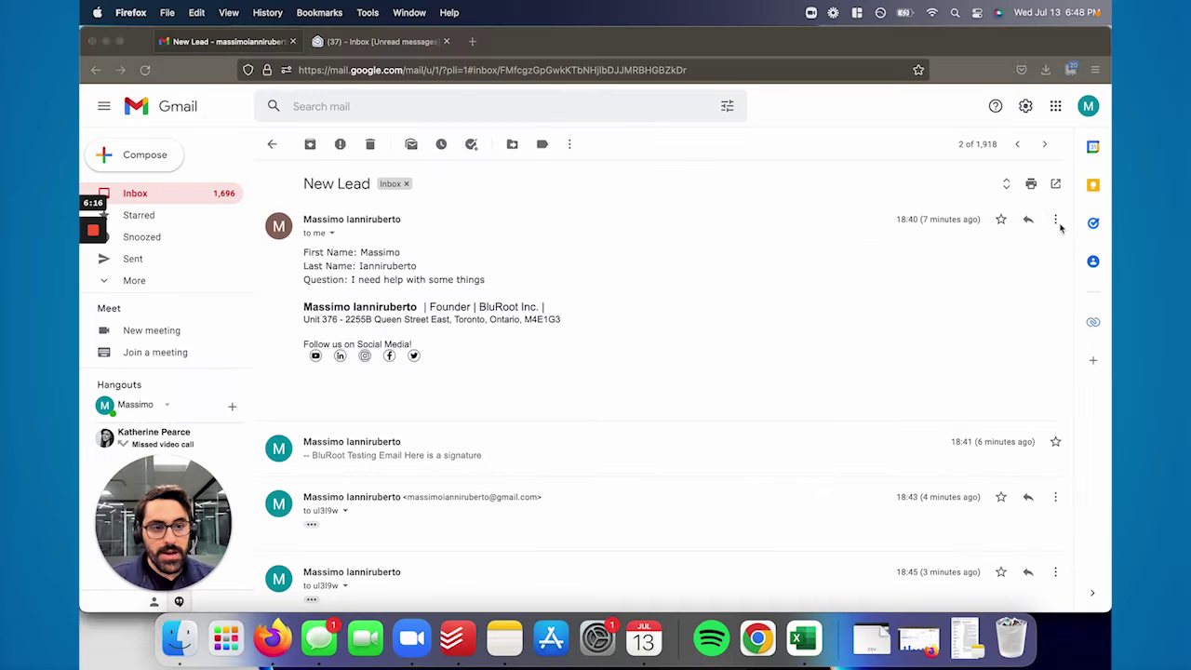
pyautogui.click(1055, 220)
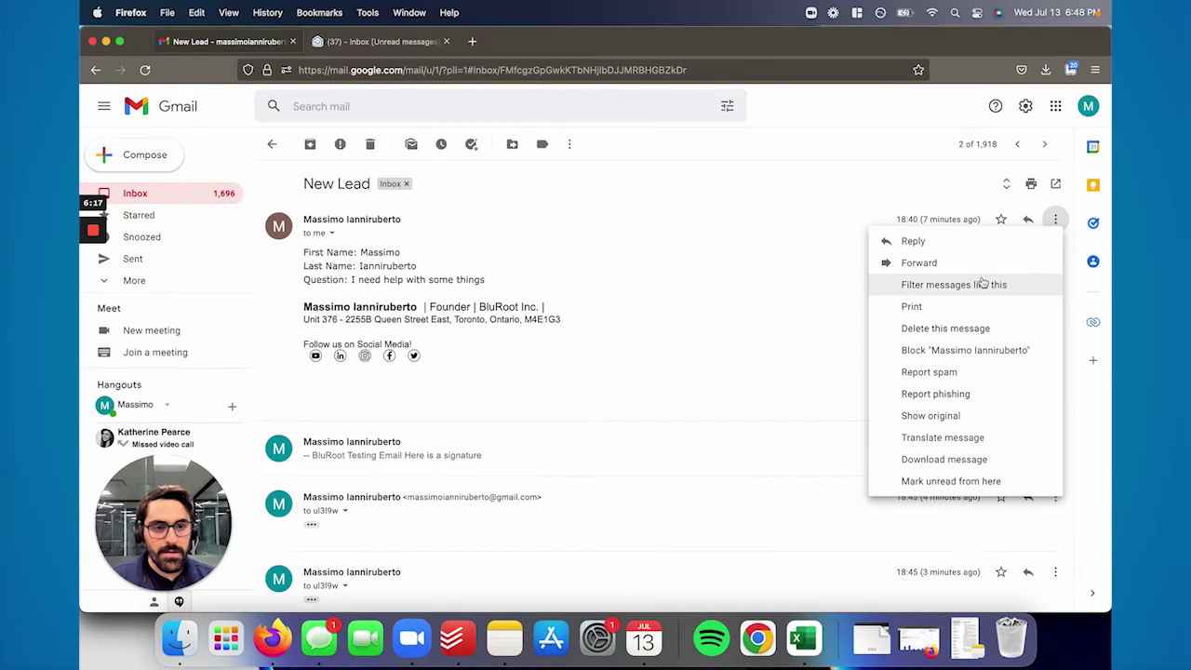
pyautogui.click(1041, 285)
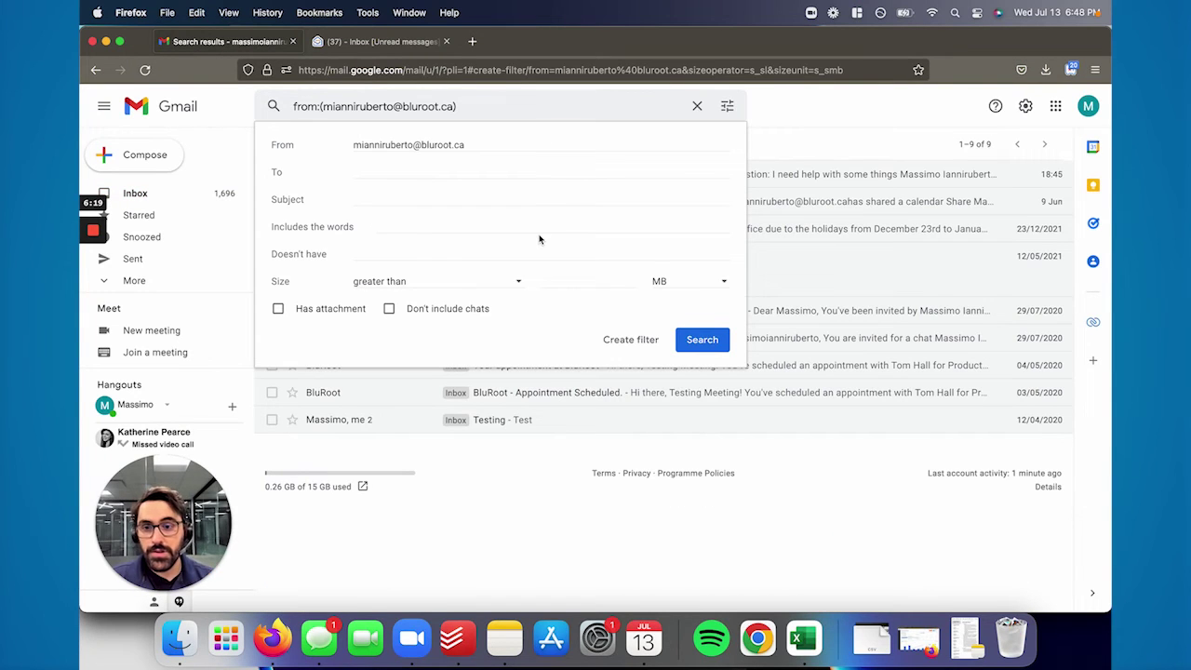
pyautogui.click(398, 196)
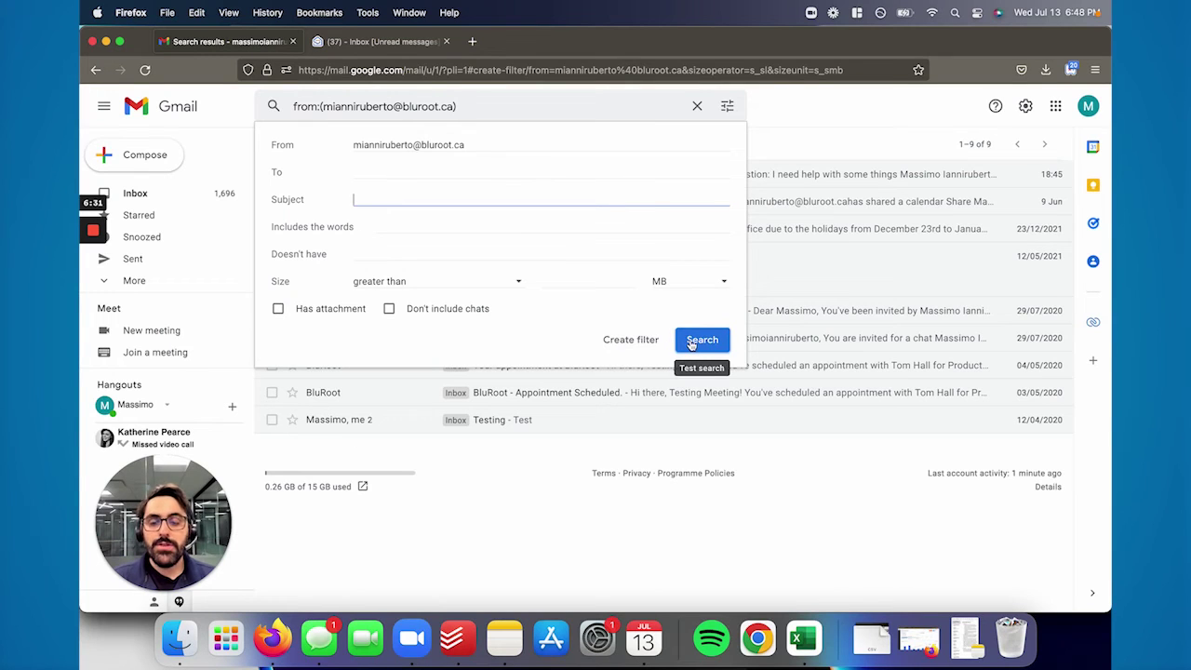
# Set the filter to forward matching mail to the first listed address, then go to forwarding settings
pyautogui.click(633, 340)
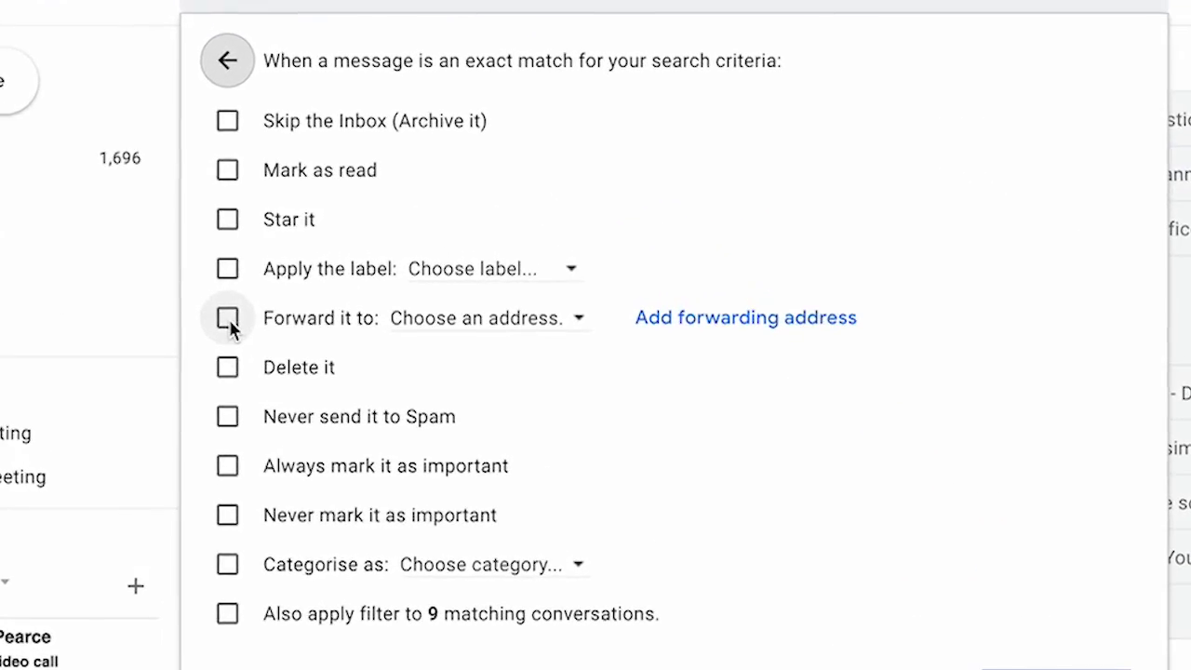
pyautogui.click(227, 319)
pyautogui.click(435, 326)
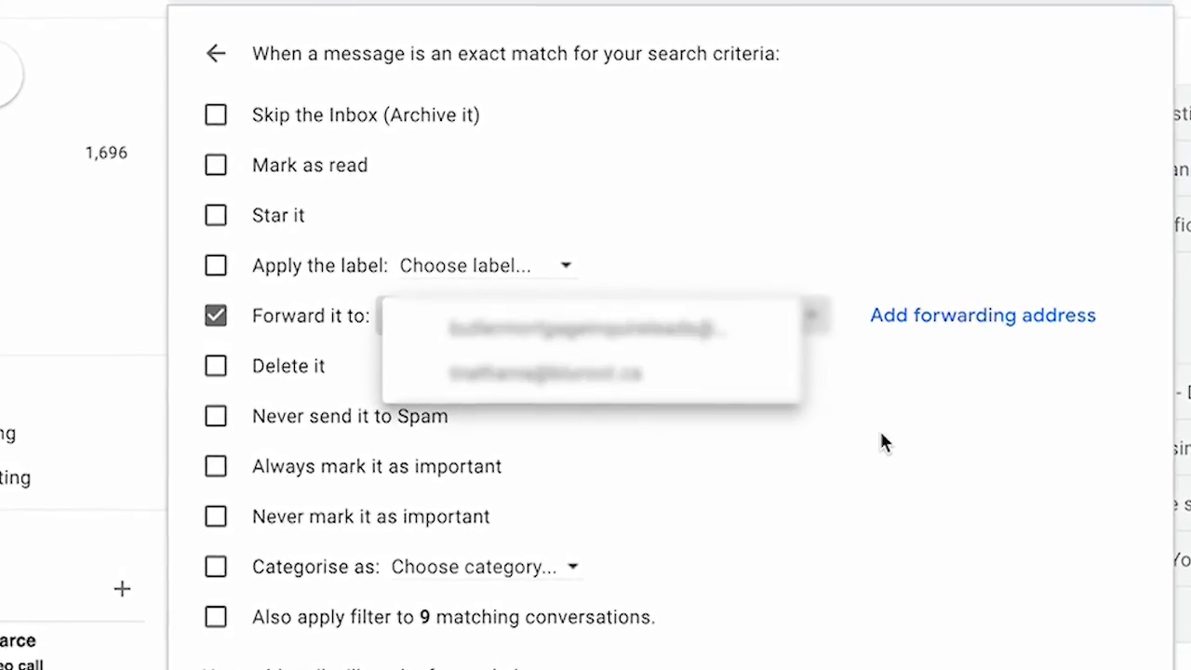
pyautogui.click(882, 441)
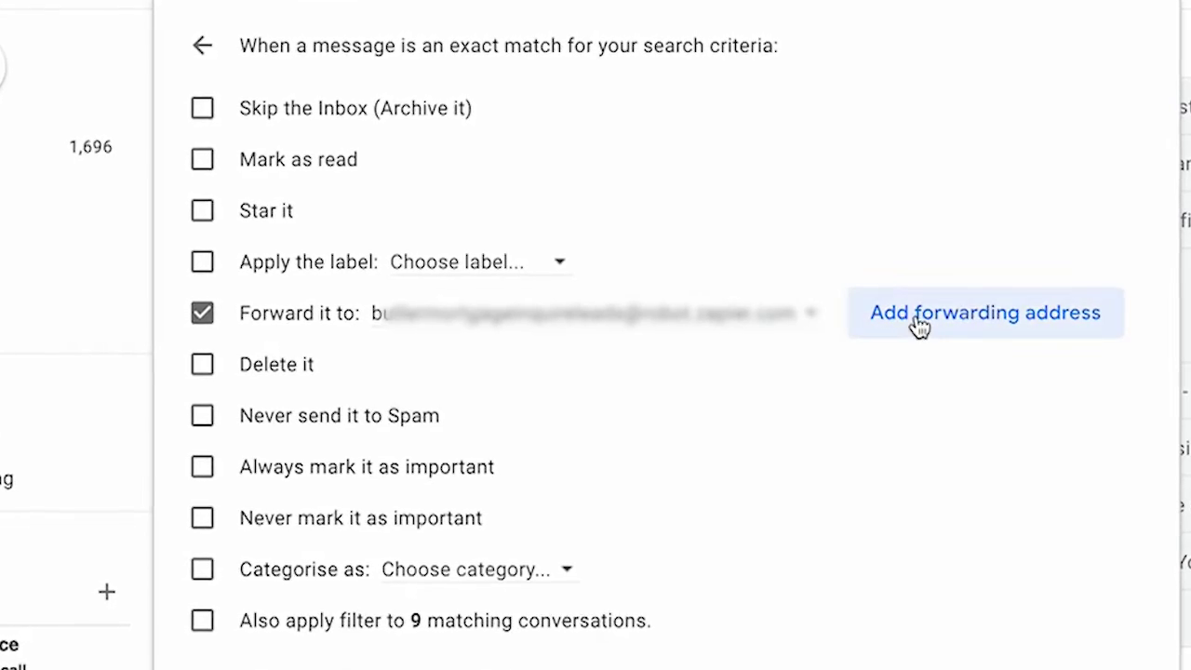
pyautogui.click(846, 316)
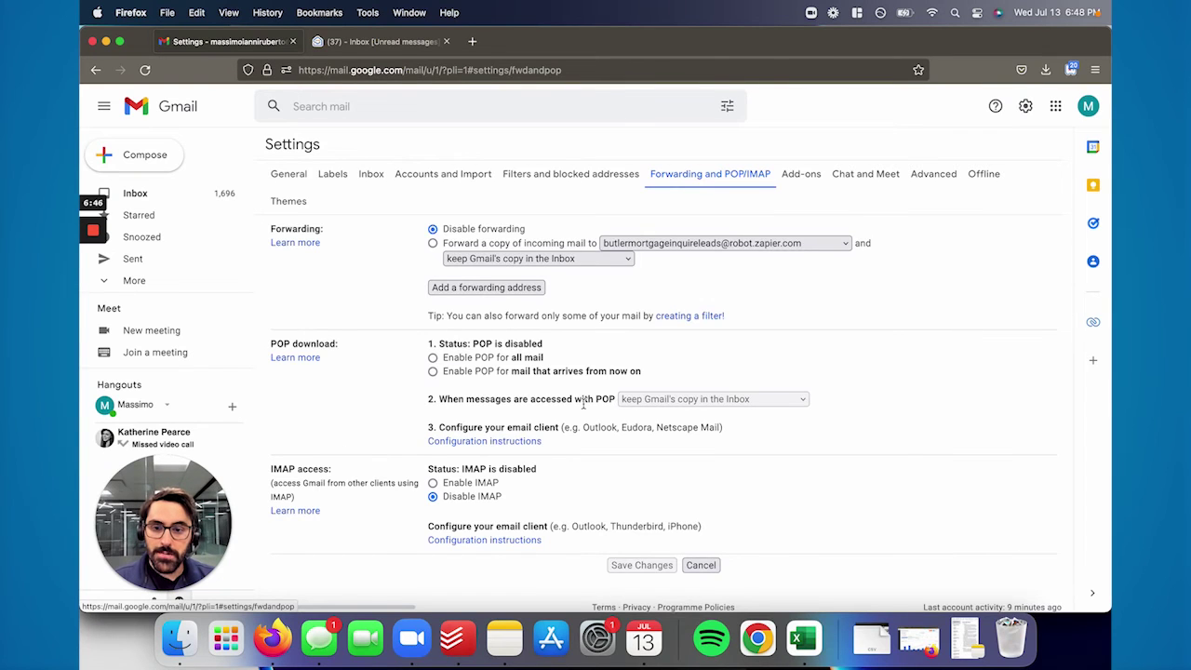
# Add the pasted Zoho CRM parser address as a new Gmail forwarding address and confirm it
pyautogui.scroll(-1, 583, 402)
pyautogui.scroll(1, 583, 401)
pyautogui.click(487, 289)
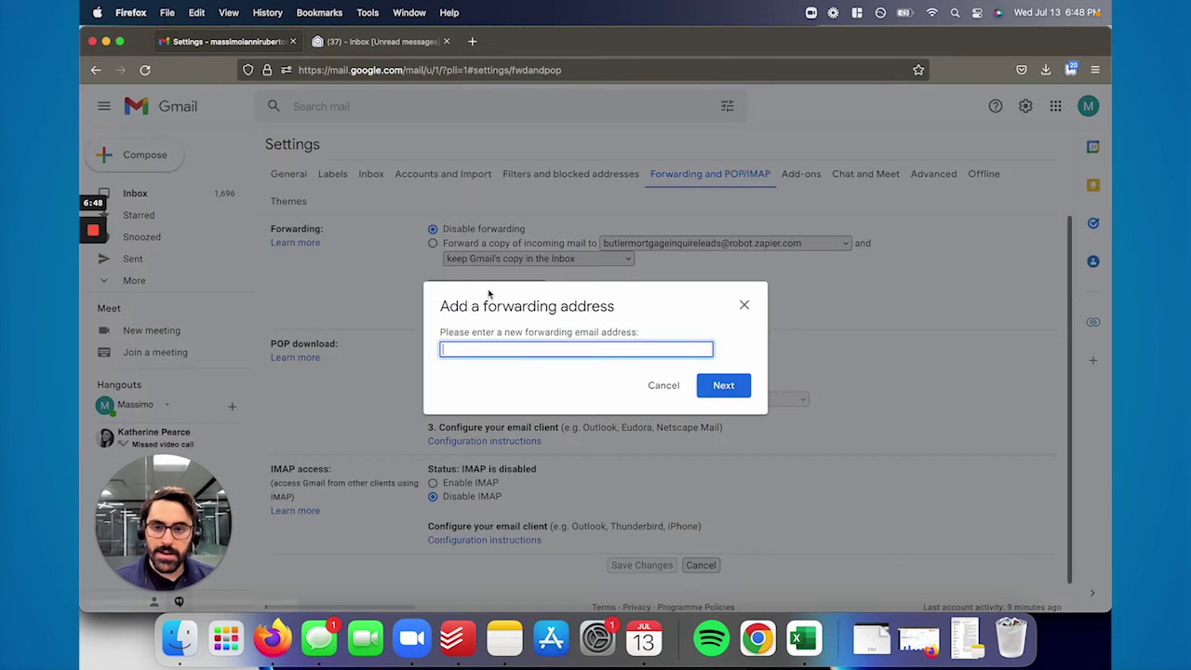
pyautogui.press('super+v')
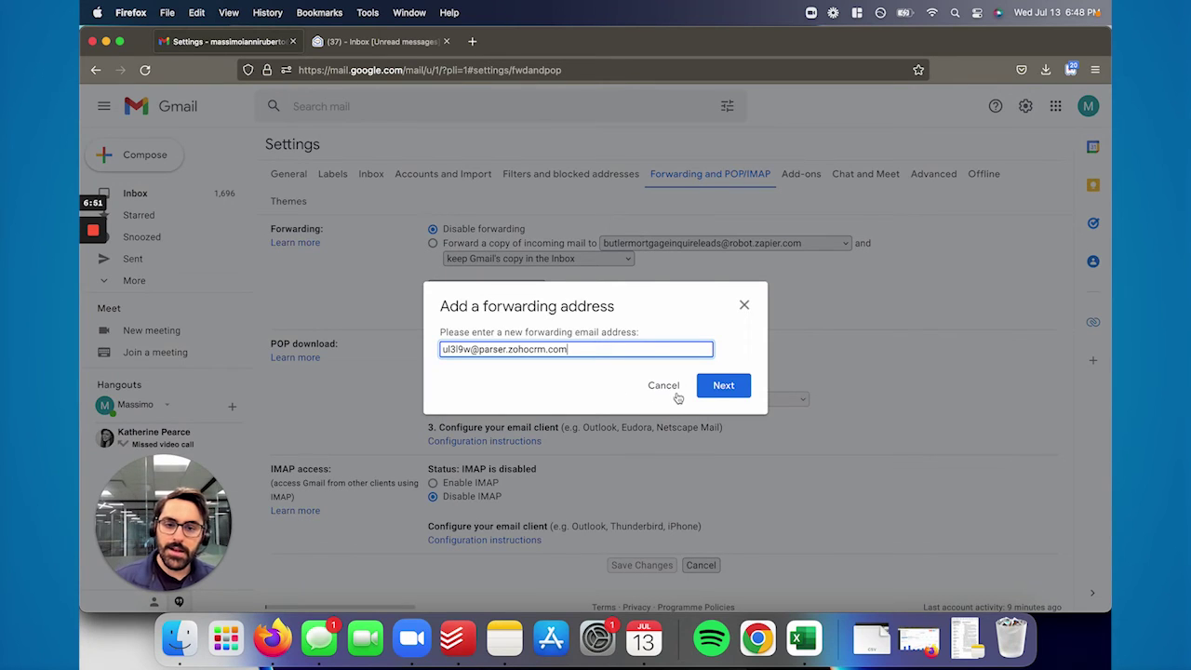
pyautogui.click(722, 385)
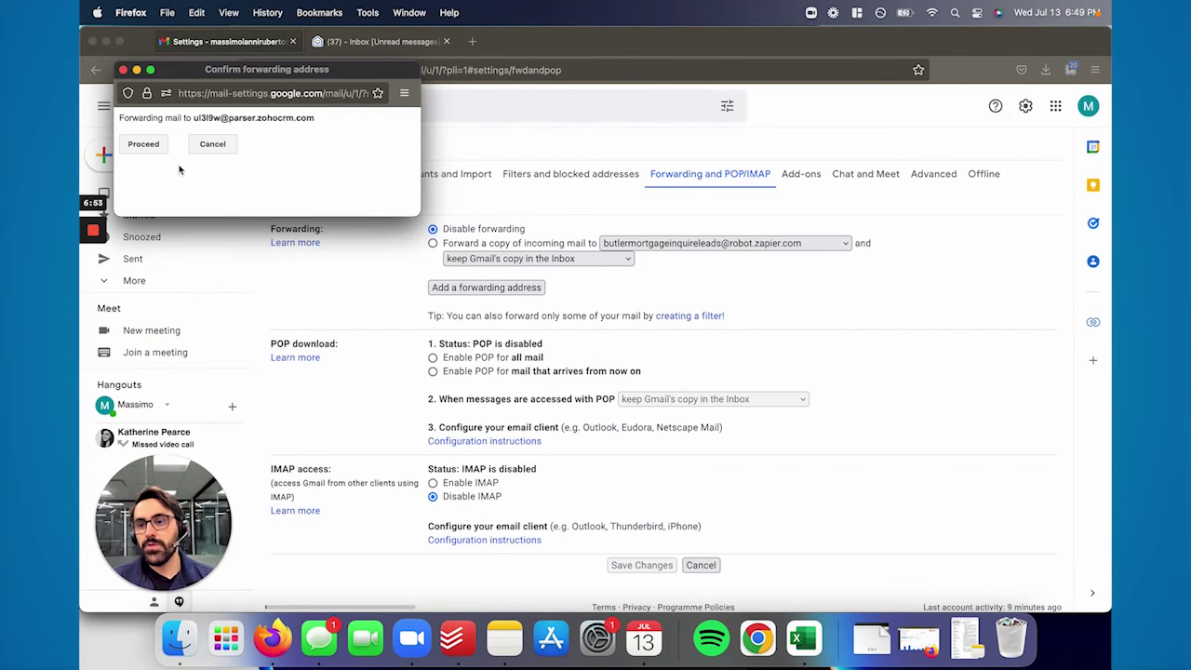
pyautogui.press('Return')
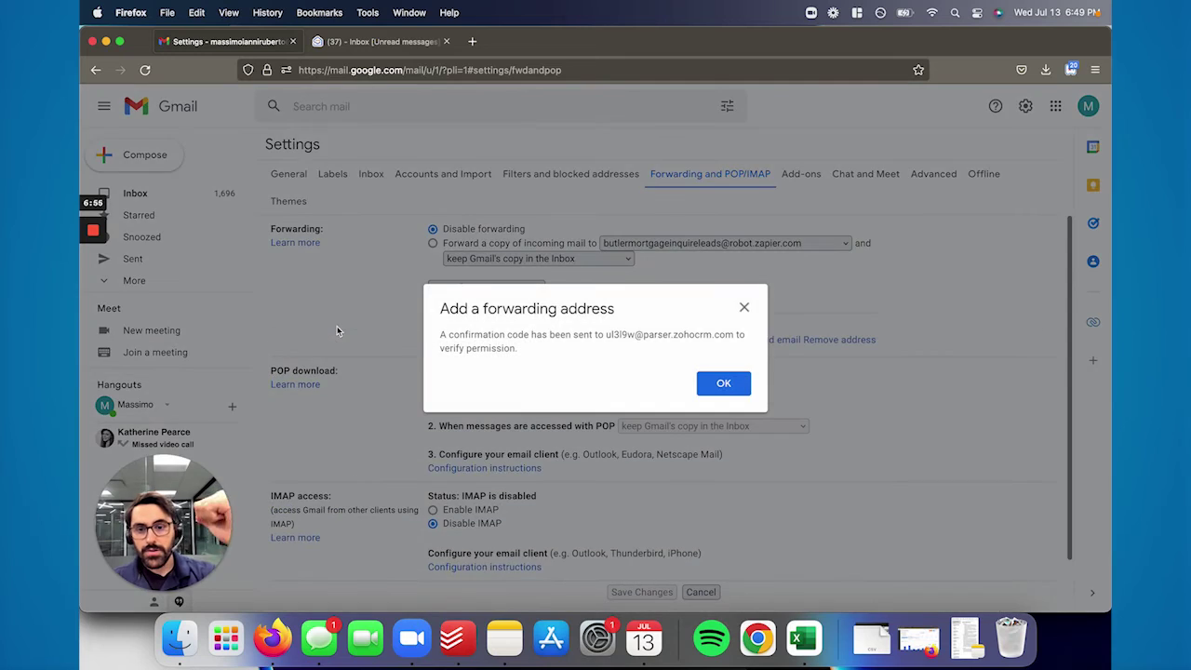
# Dismiss the notice that a confirmation code was sent to the parser address
pyautogui.click(724, 385)
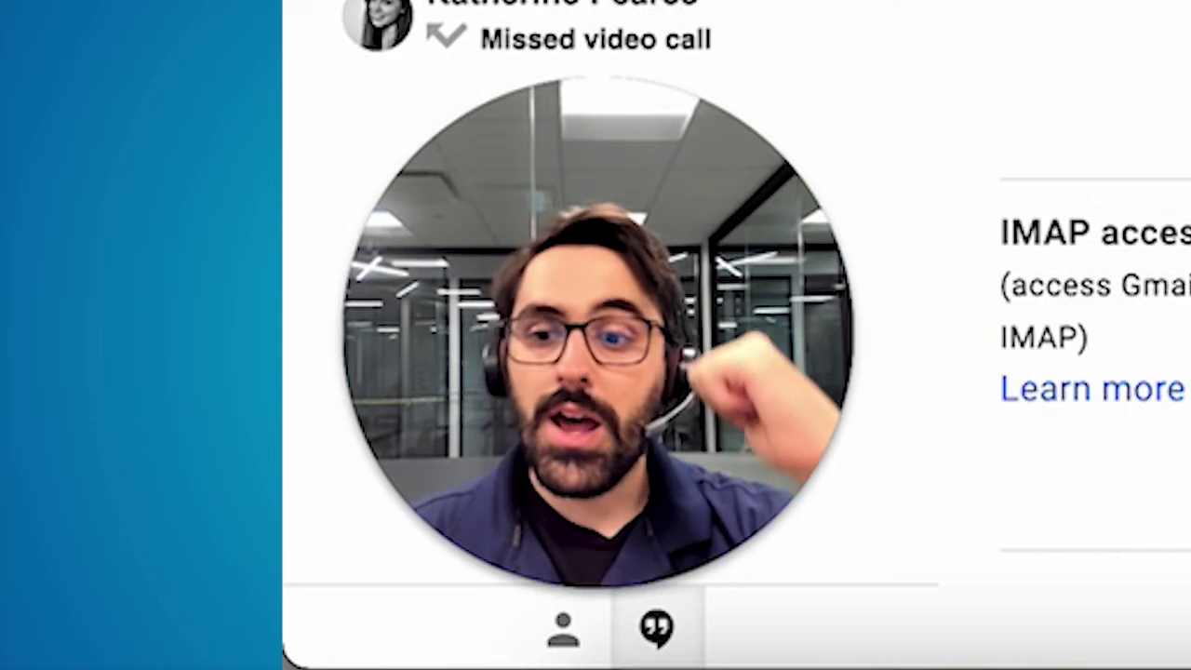